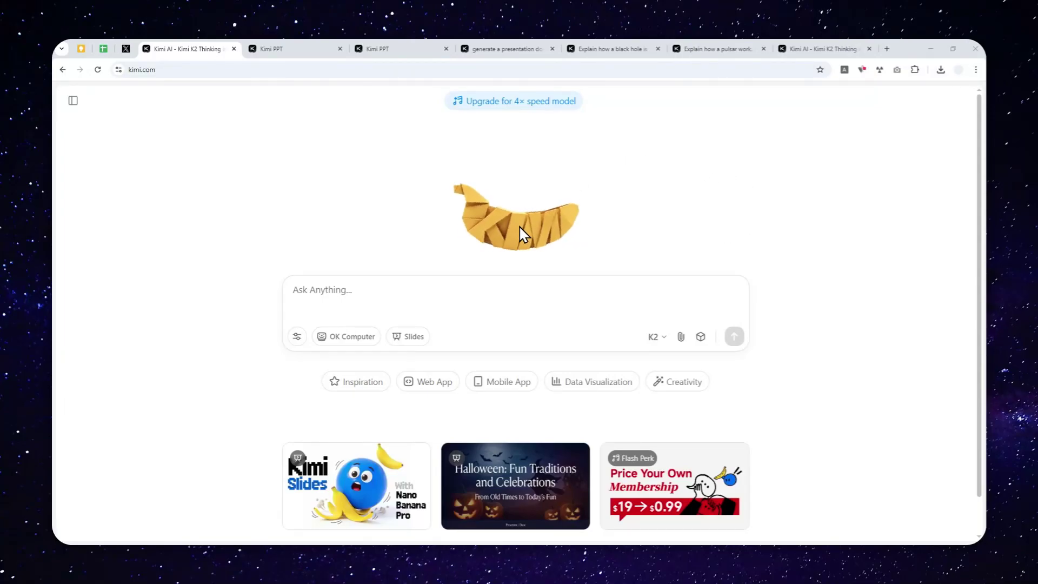
- Browse the Boeing 737, Halloween, Nebula Genesis, Black Hole and Pulsar Engine decks, then return to Kimi home
{"action": "left_click", "coordinate": [297, 50]}
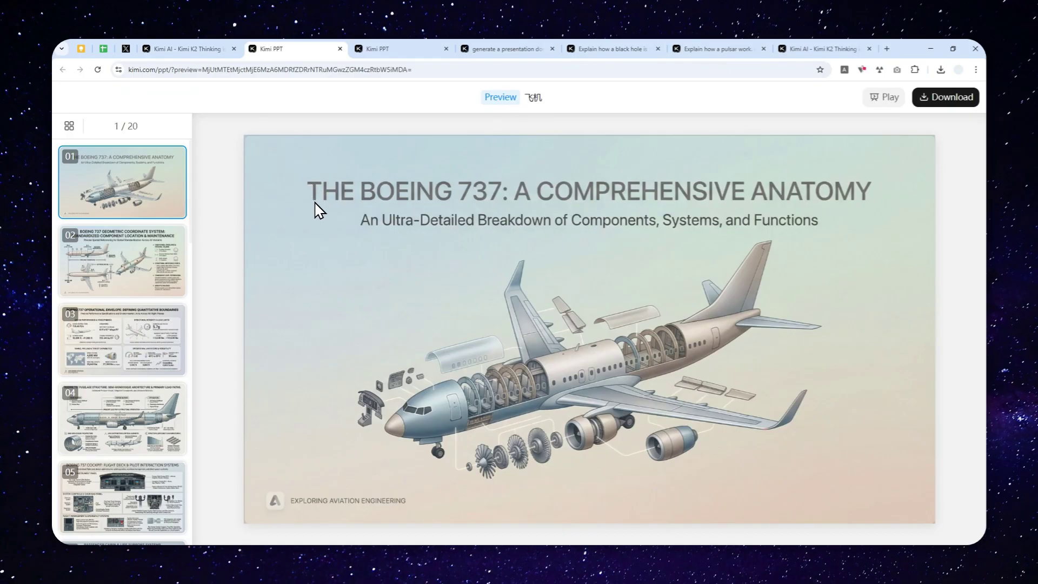
{"action": "left_click", "coordinate": [402, 49]}
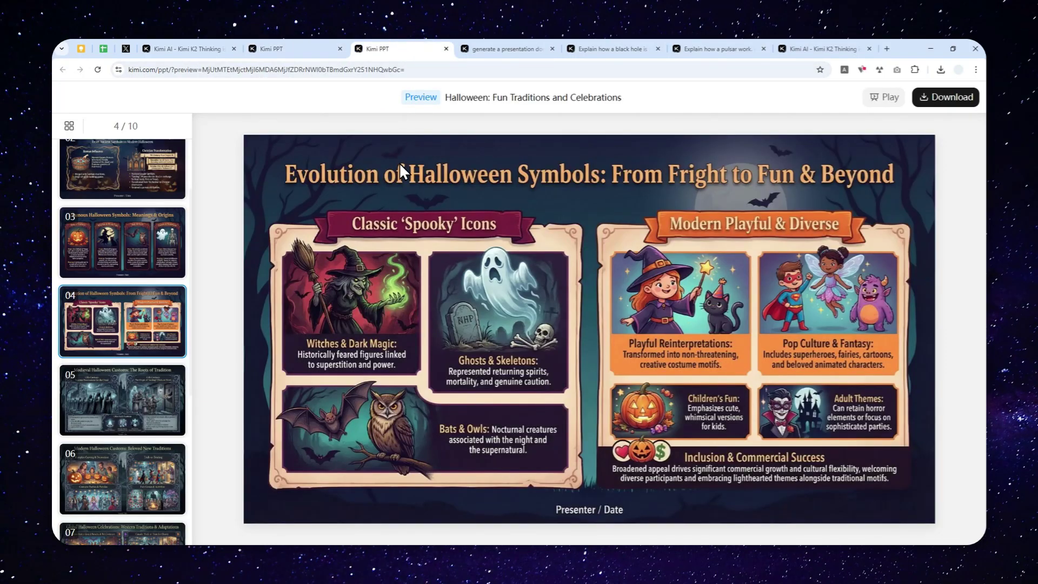
{"action": "left_click", "coordinate": [492, 49]}
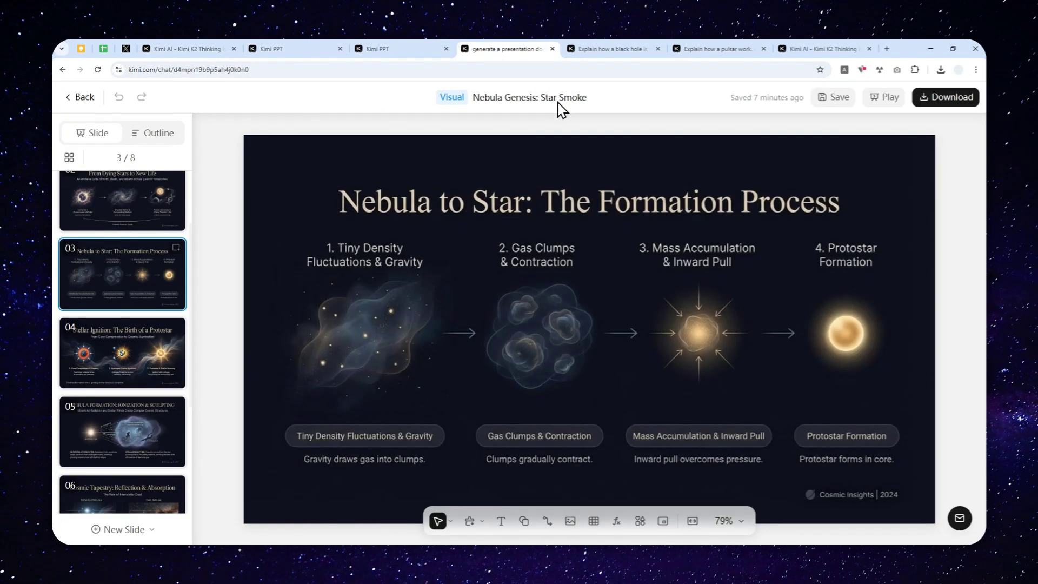
{"action": "left_click", "coordinate": [601, 42]}
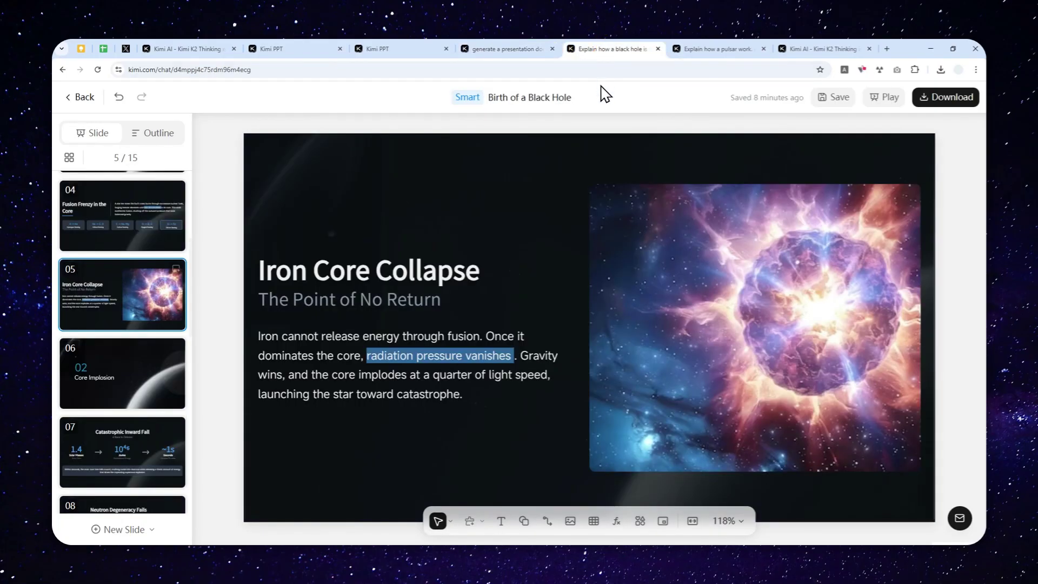
{"action": "left_click", "coordinate": [703, 44]}
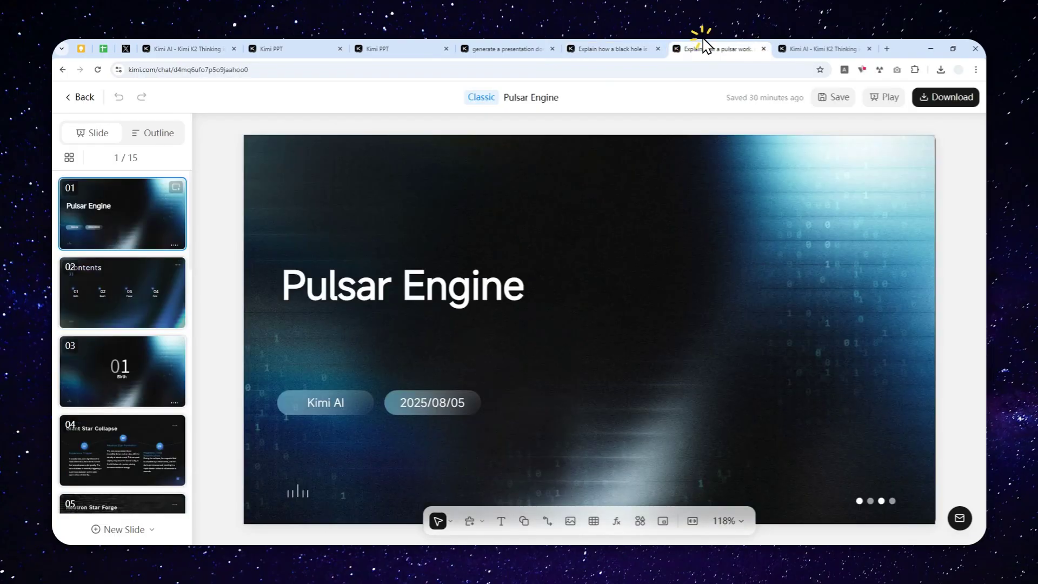
{"action": "left_click", "coordinate": [799, 46]}
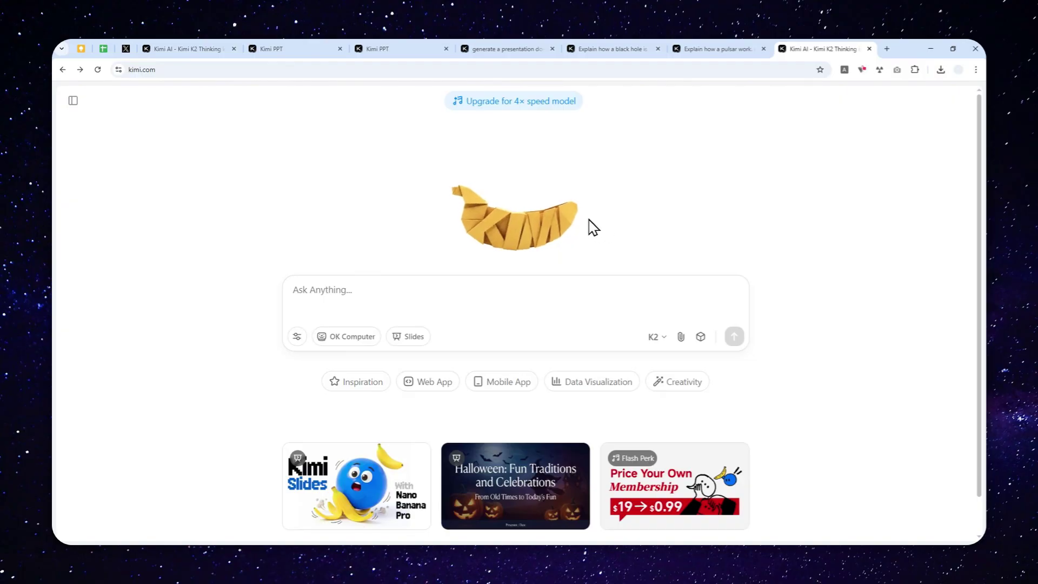
{"action": "left_click", "coordinate": [168, 71]}
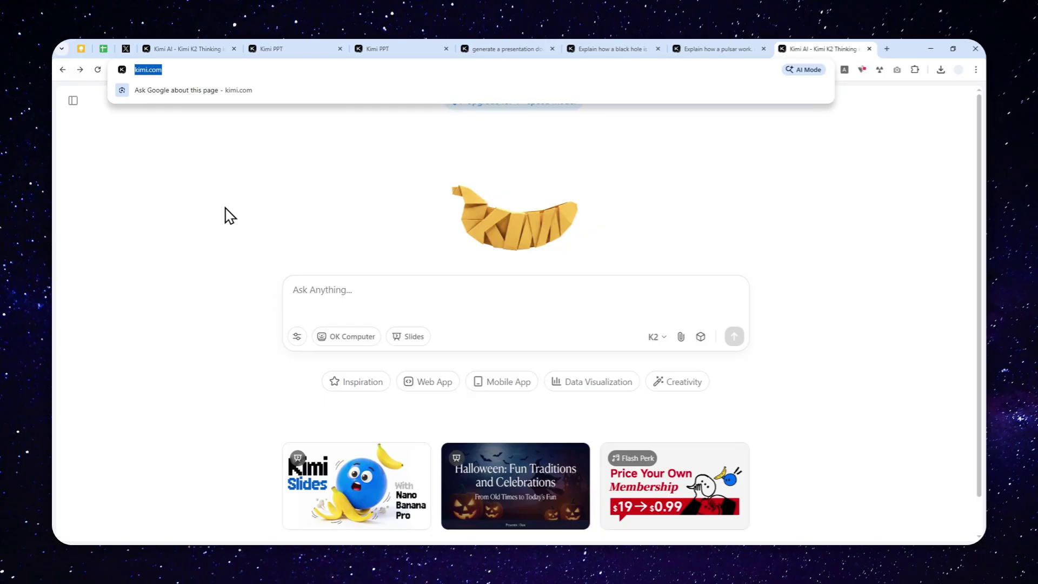
- Toggle slide-generation mode on and off, leaving the Slides chip active in the prompt box
{"action": "left_click", "coordinate": [403, 336]}
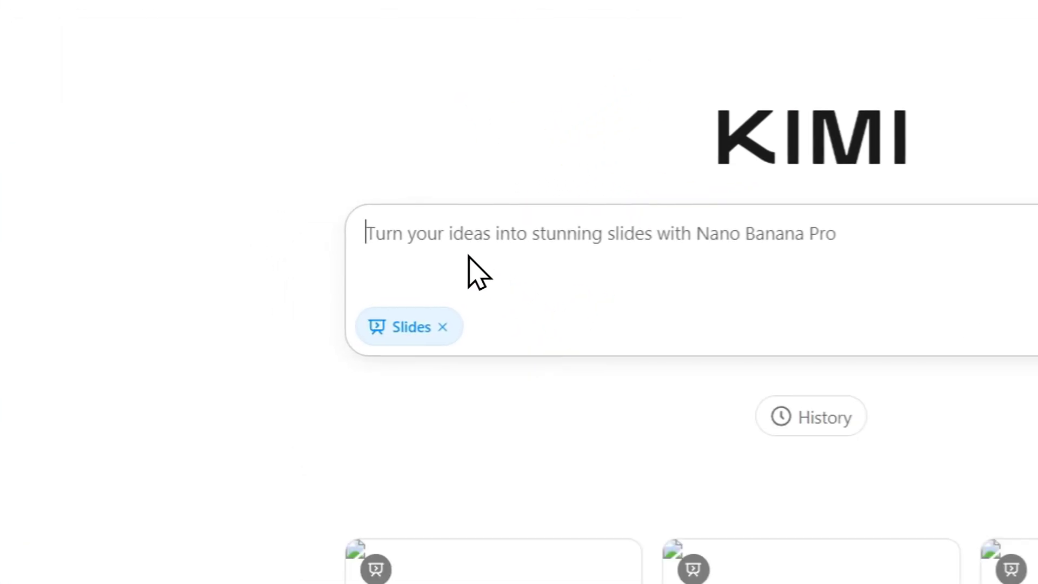
{"action": "left_click", "coordinate": [442, 327]}
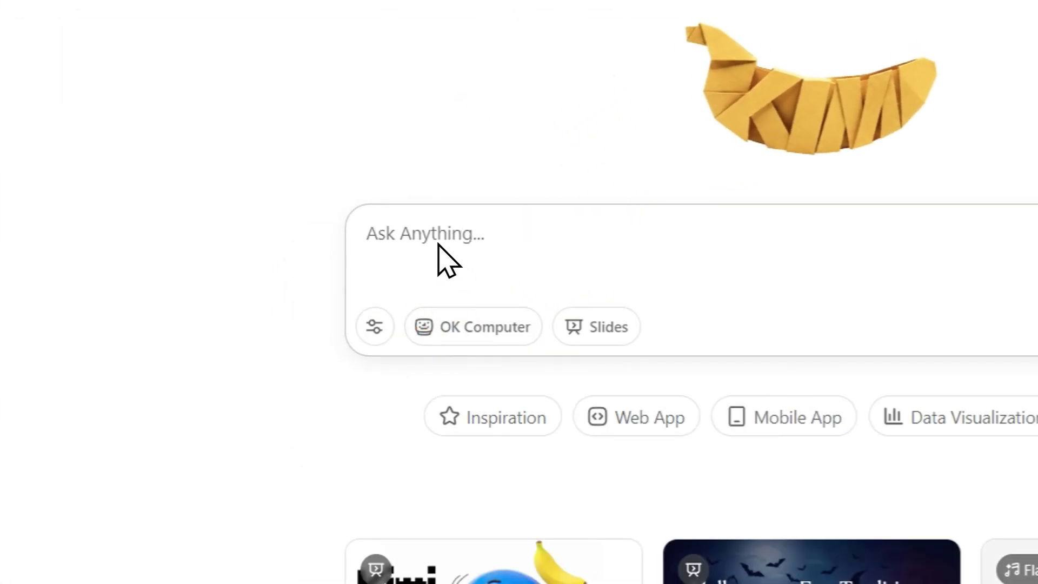
{"action": "type", "text": "bjwhbdew"}
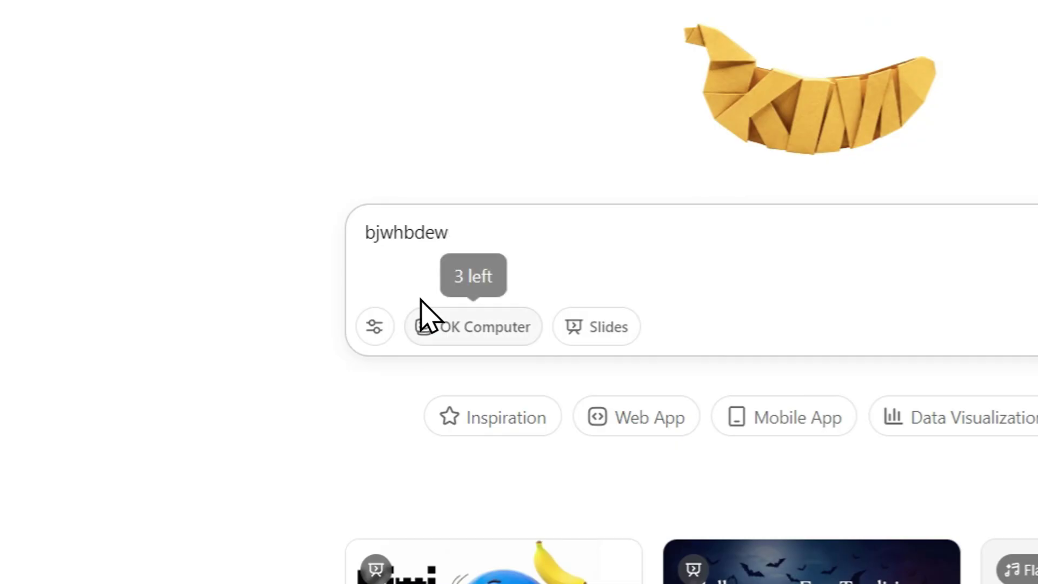
{"action": "left_click", "coordinate": [574, 327]}
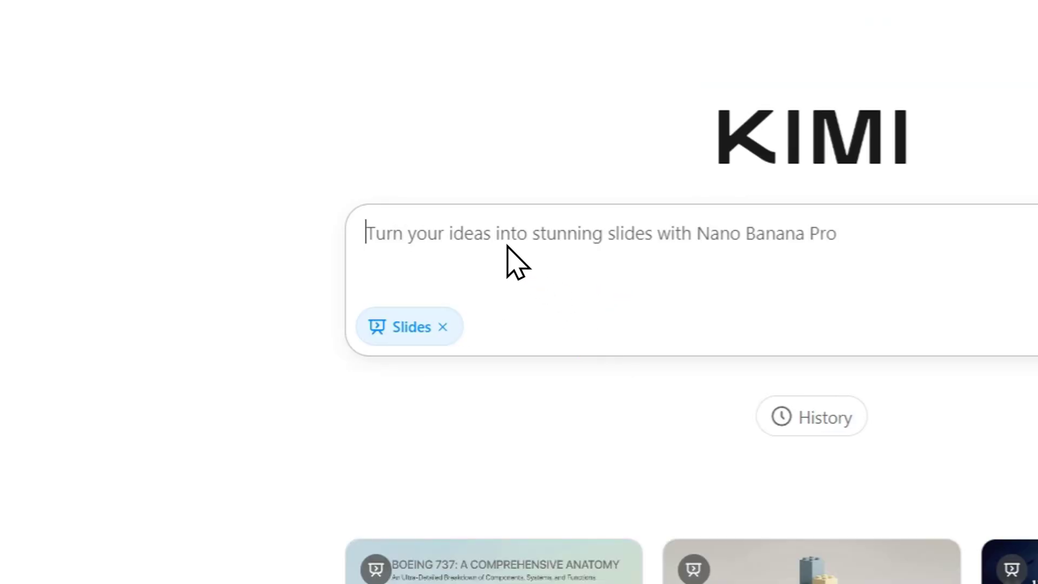
{"action": "left_click", "coordinate": [442, 327]}
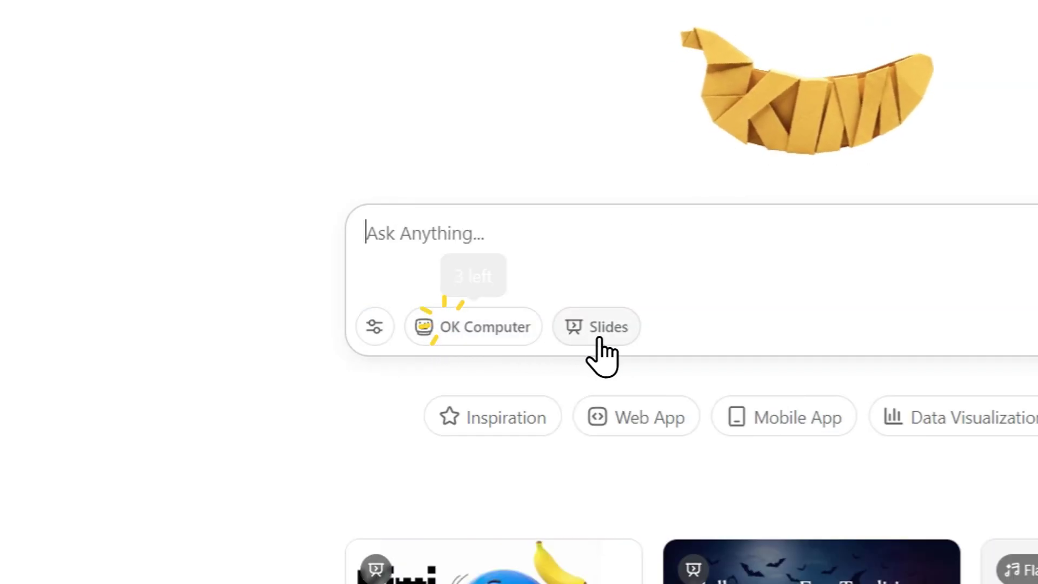
{"action": "left_click", "coordinate": [601, 335]}
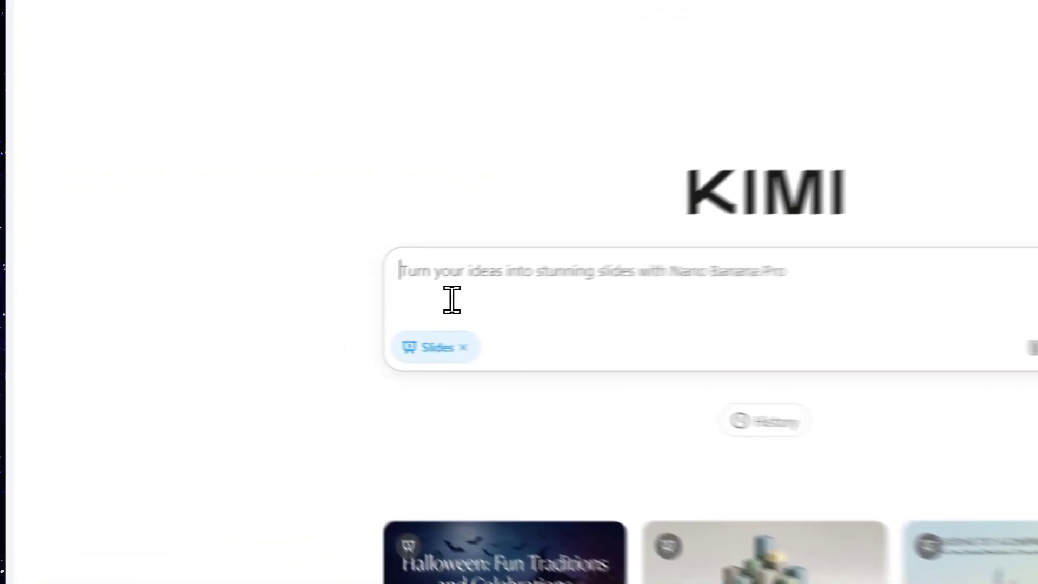
- Paste the dark-background aurora presentation prompt into the prompt box and send it
{"action": "left_click", "coordinate": [322, 307]}
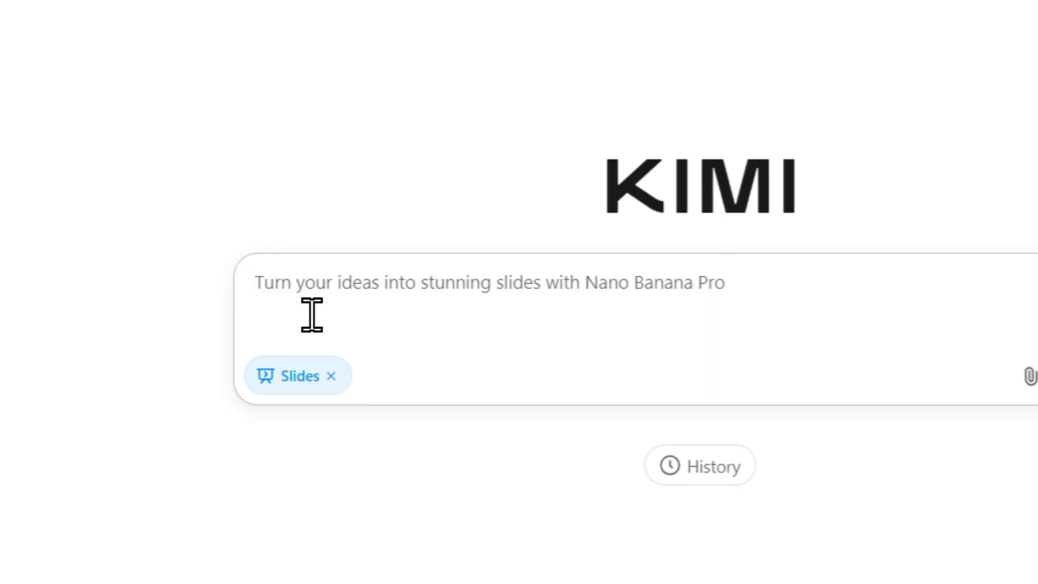
{"action": "type", "text": "generate a presentation document about how Aurora is created, please use dark background."}
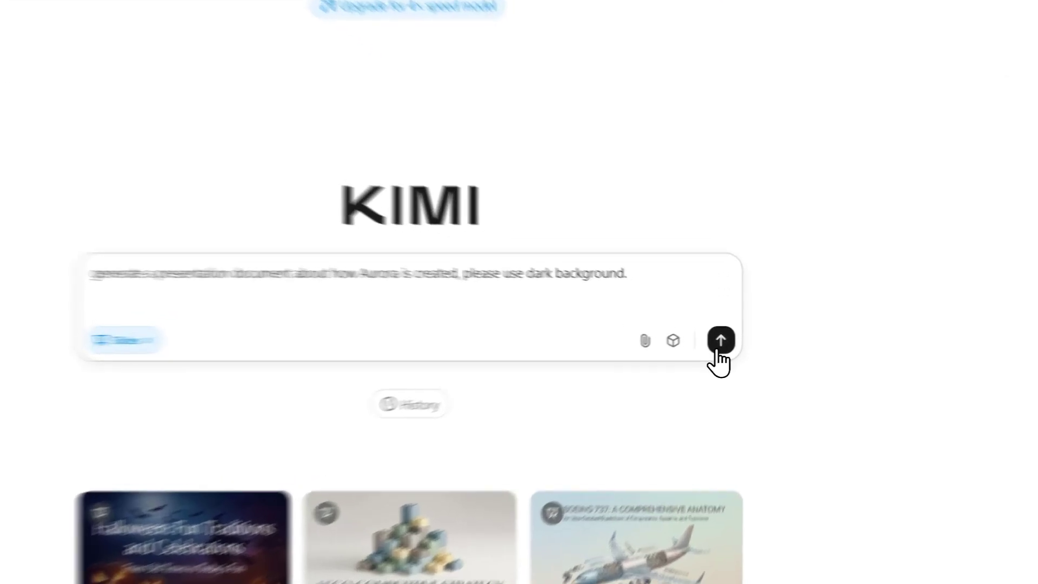
{"action": "left_click", "coordinate": [734, 336]}
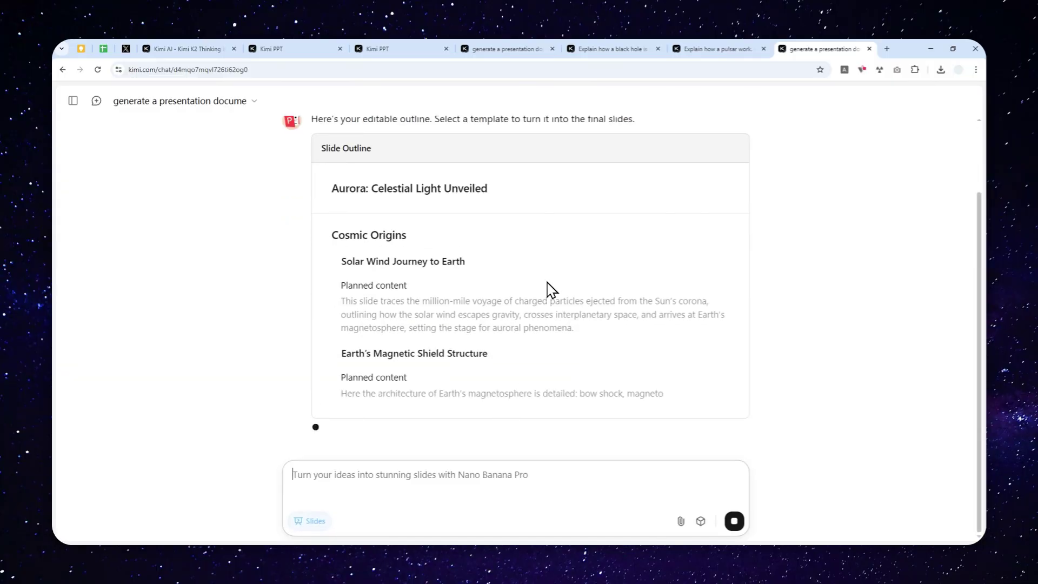
- Scroll through the streamed Aurora outline down to the Banana, Adaptive and Classic template cards
{"action": "scroll", "coordinate": [435, 246], "scroll_direction": "up", "scroll_amount": 2}
{"action": "left_click", "coordinate": [350, 232]}
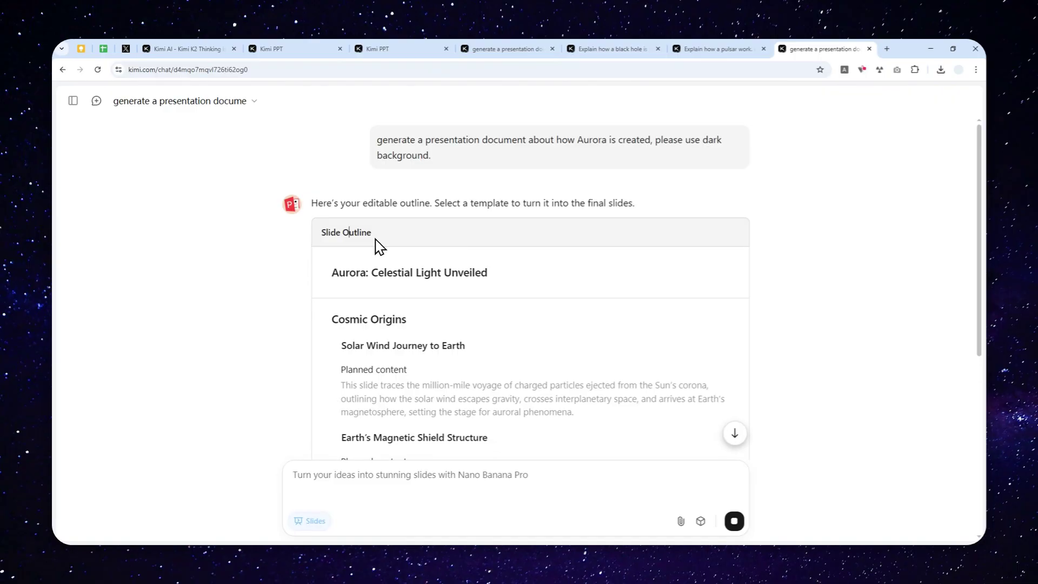
{"action": "scroll", "coordinate": [443, 377], "scroll_direction": "down", "scroll_amount": 2}
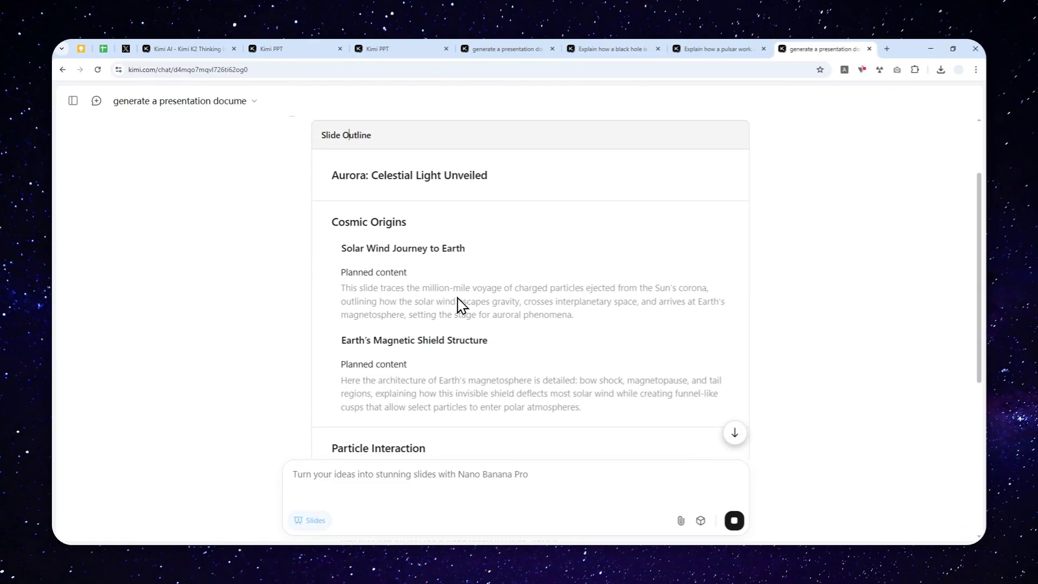
{"action": "left_click", "coordinate": [340, 291]}
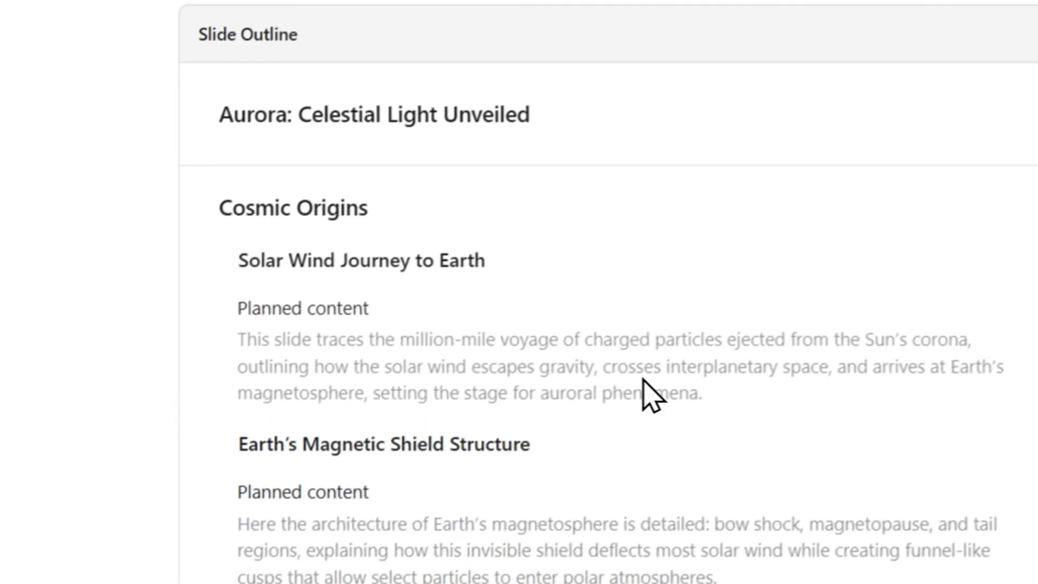
{"action": "left_click", "coordinate": [432, 295]}
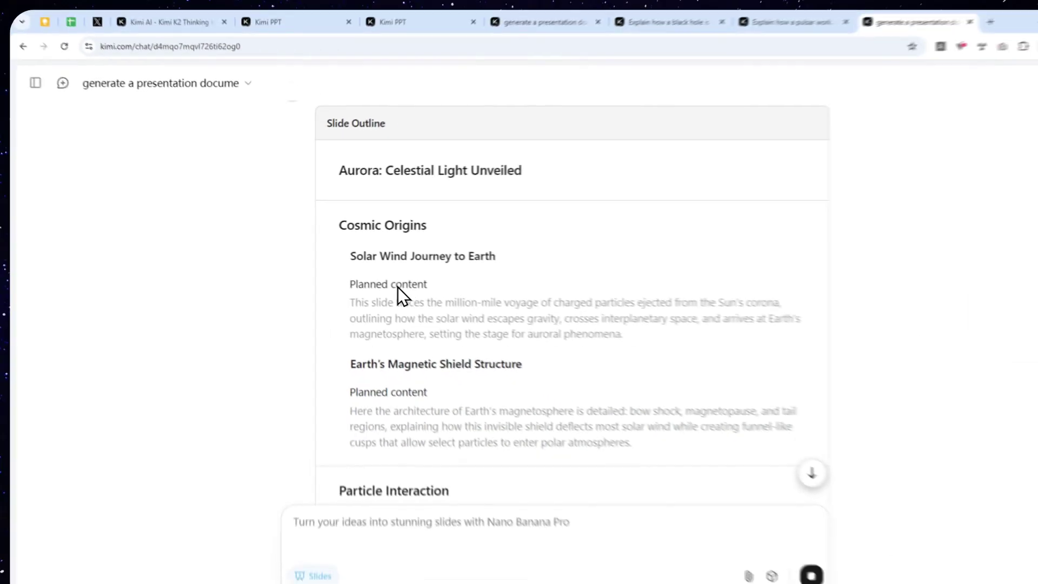
{"action": "scroll", "coordinate": [411, 313], "scroll_direction": "down", "scroll_amount": 5}
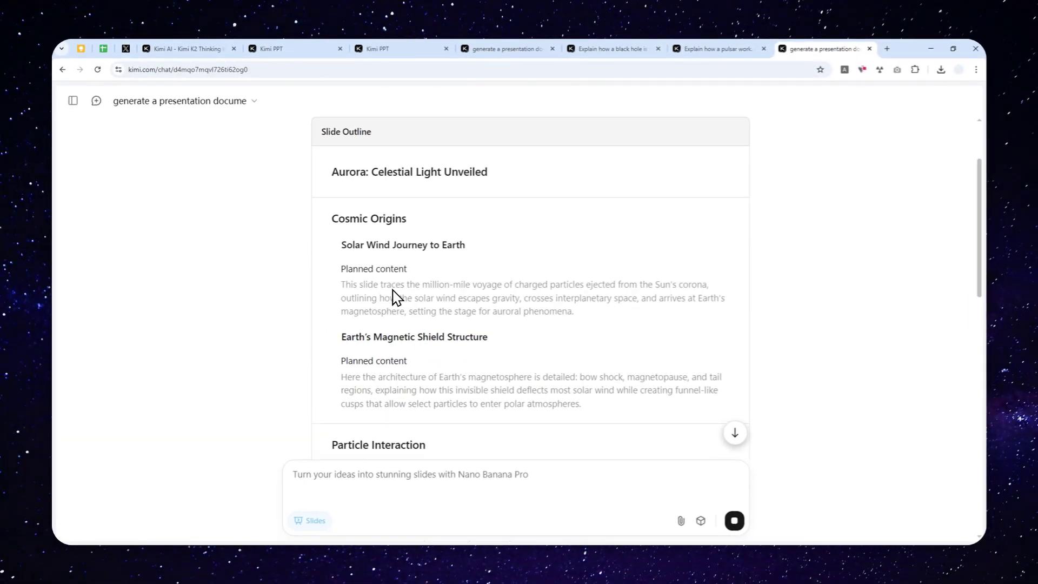
{"action": "scroll", "coordinate": [406, 276], "scroll_direction": "down", "scroll_amount": 7}
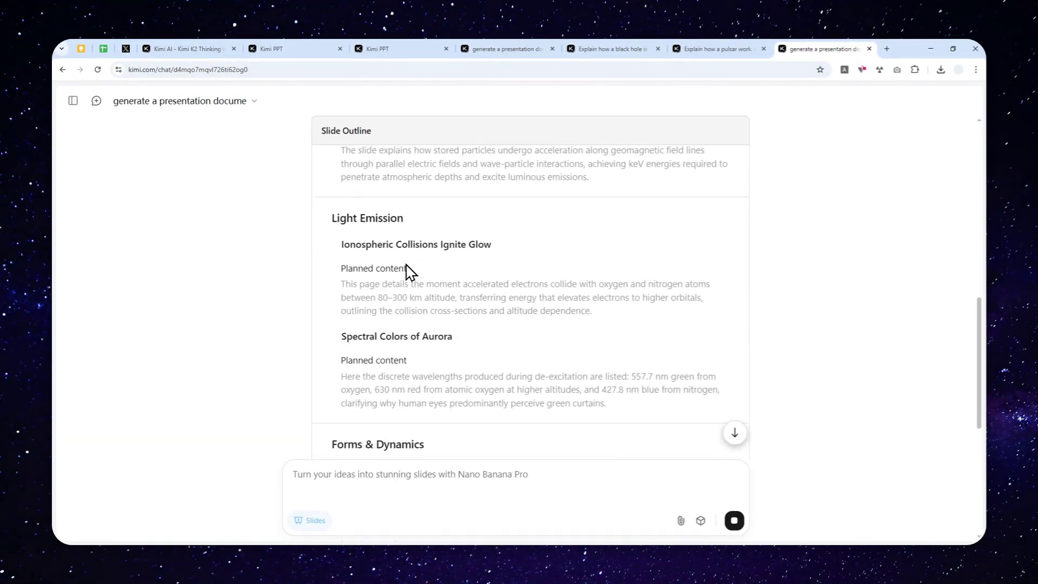
{"action": "scroll", "coordinate": [407, 270], "scroll_direction": "down", "scroll_amount": 5}
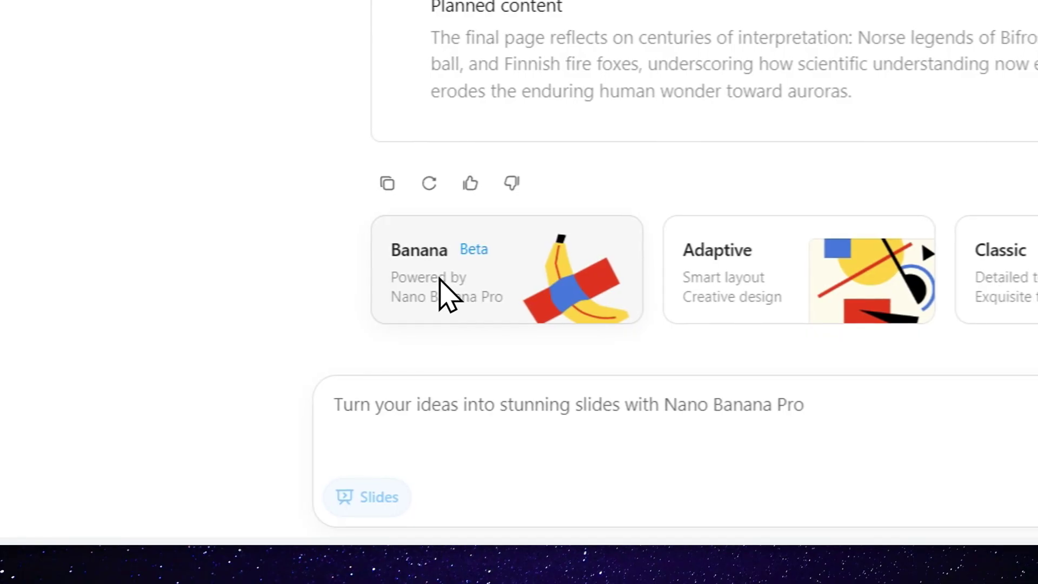
{"action": "left_click", "coordinate": [461, 336]}
{"action": "left_click", "coordinate": [453, 340]}
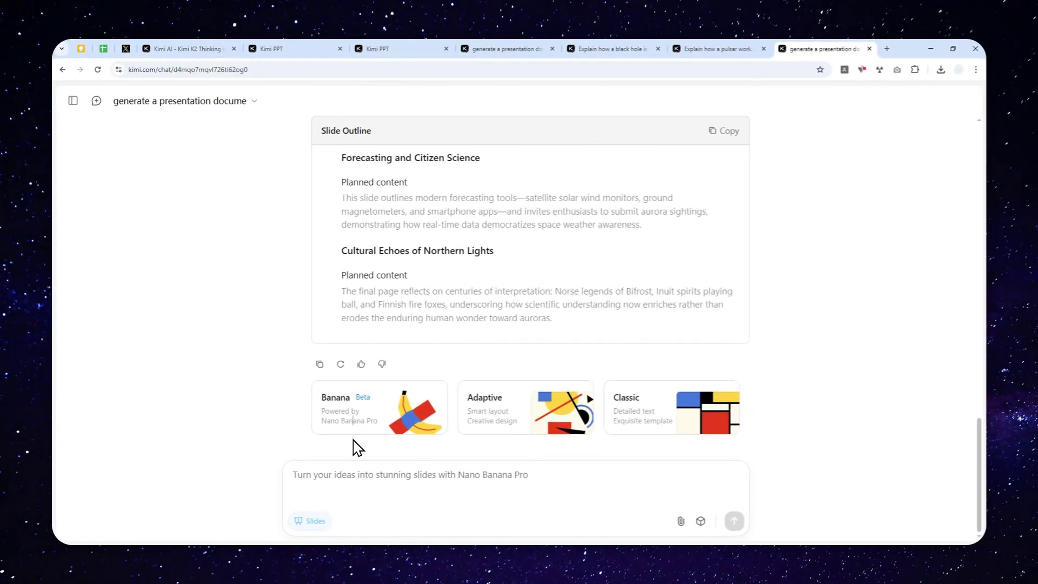
{"action": "scroll", "coordinate": [452, 287], "scroll_direction": "up", "scroll_amount": 10}
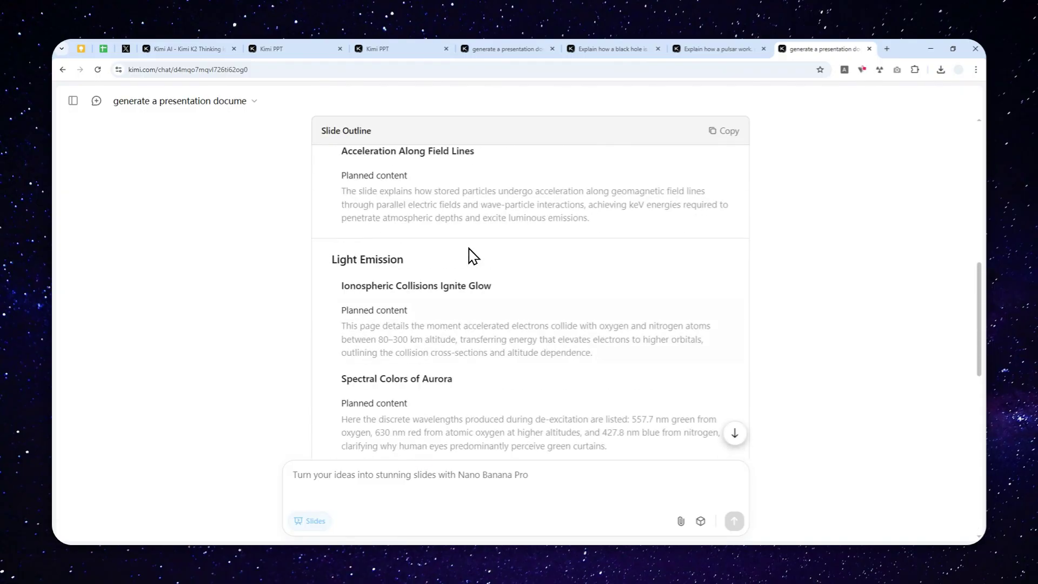
{"action": "scroll", "coordinate": [468, 243], "scroll_direction": "up", "scroll_amount": 10}
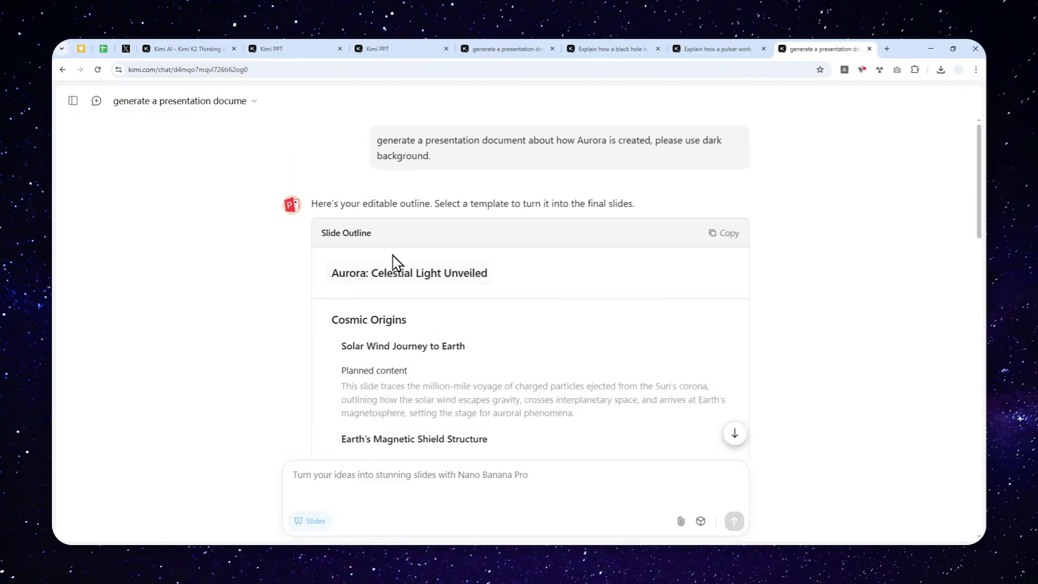
{"action": "scroll", "coordinate": [368, 260], "scroll_direction": "down", "scroll_amount": 20}
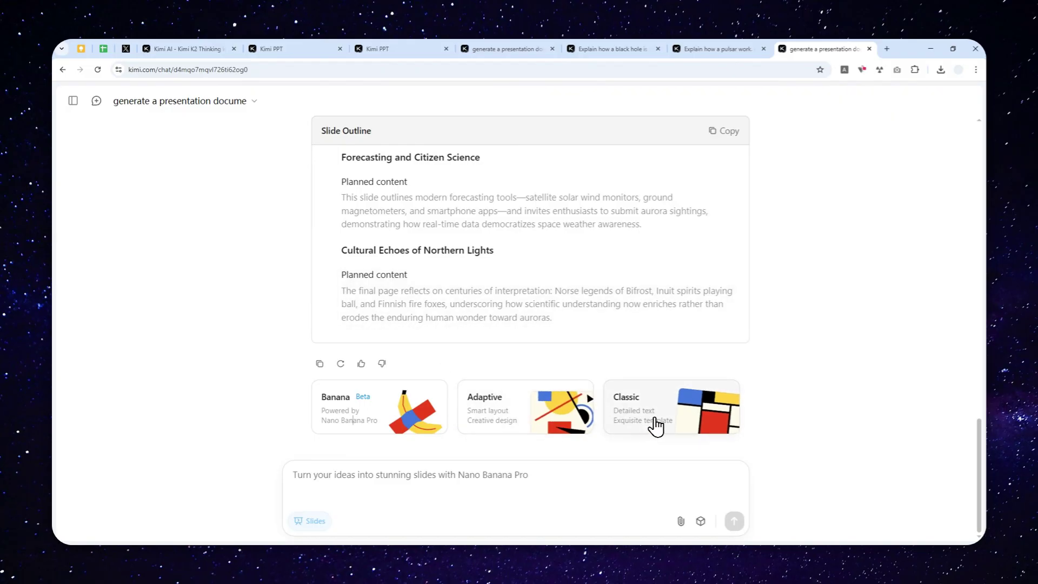
- In the Classic template chooser, preview Ancient Roman Art and Outdoor Industry Market Research, then close it
{"action": "left_click", "coordinate": [657, 420]}
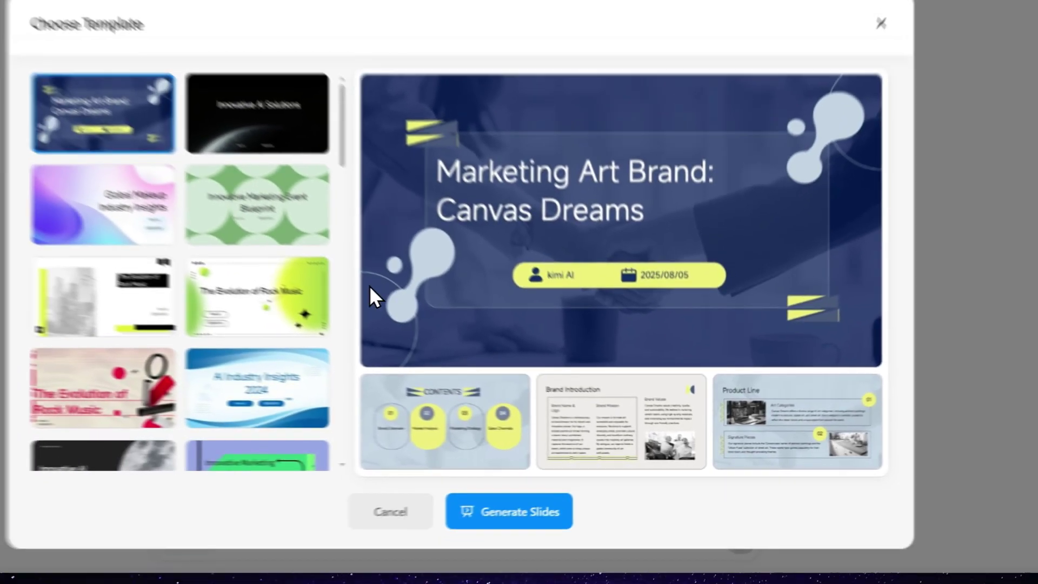
{"action": "scroll", "coordinate": [352, 300], "scroll_direction": "down", "scroll_amount": 4}
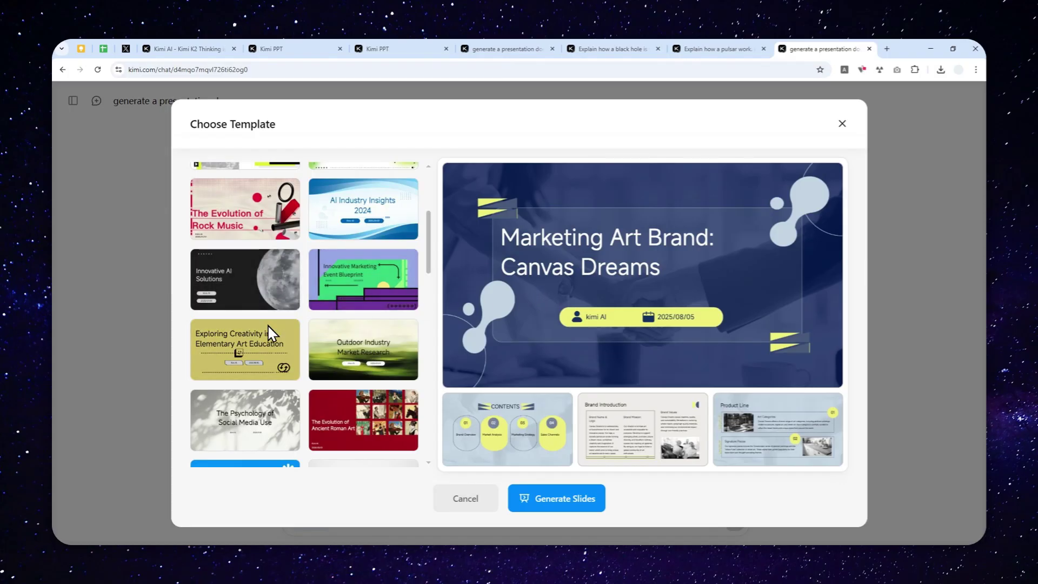
{"action": "scroll", "coordinate": [302, 327], "scroll_direction": "down", "scroll_amount": 4}
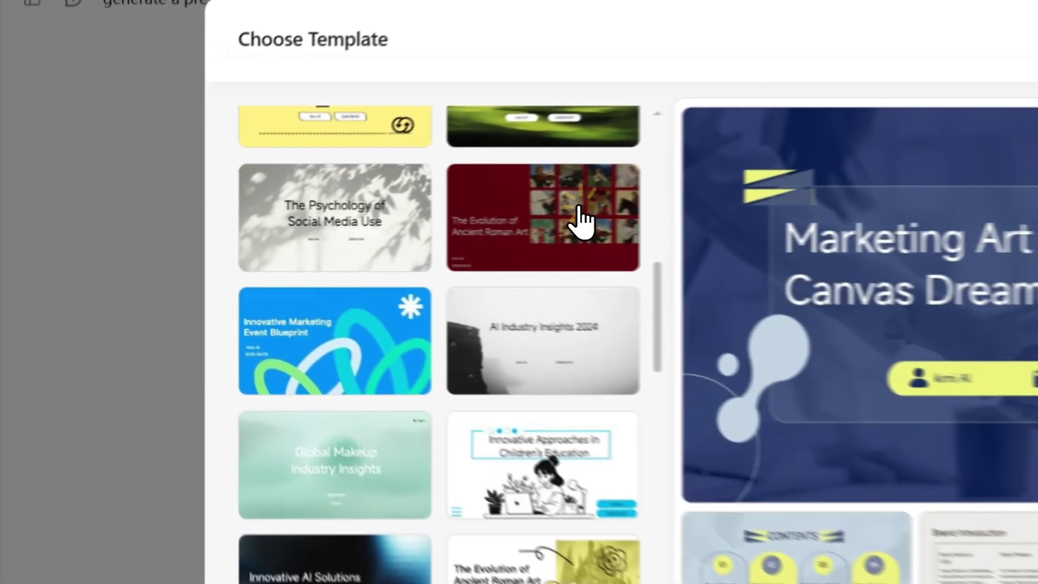
{"action": "left_click", "coordinate": [579, 208]}
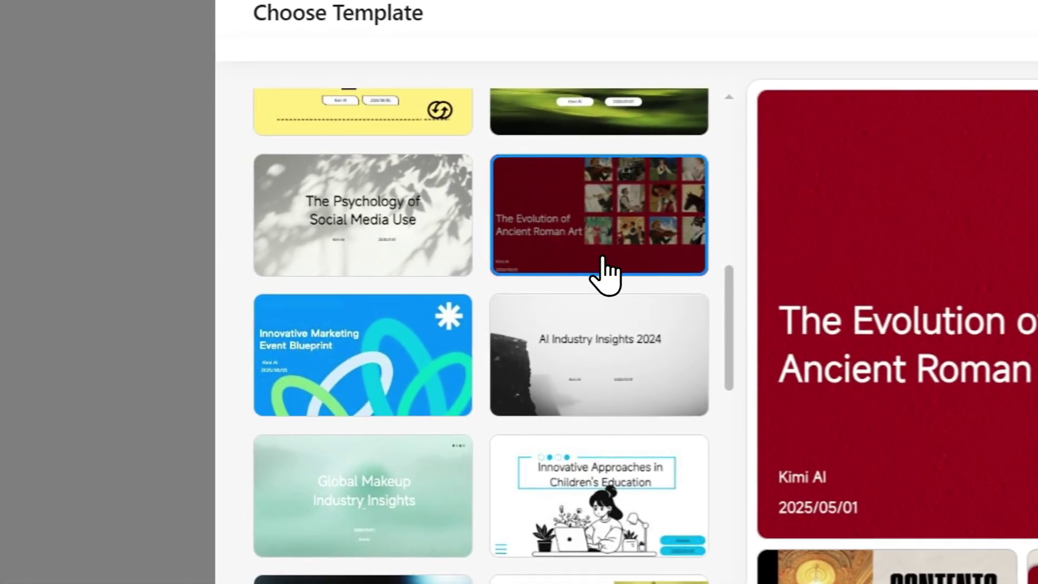
{"action": "scroll", "coordinate": [462, 387], "scroll_direction": "down", "scroll_amount": 1}
{"action": "scroll", "coordinate": [460, 373], "scroll_direction": "down", "scroll_amount": 3}
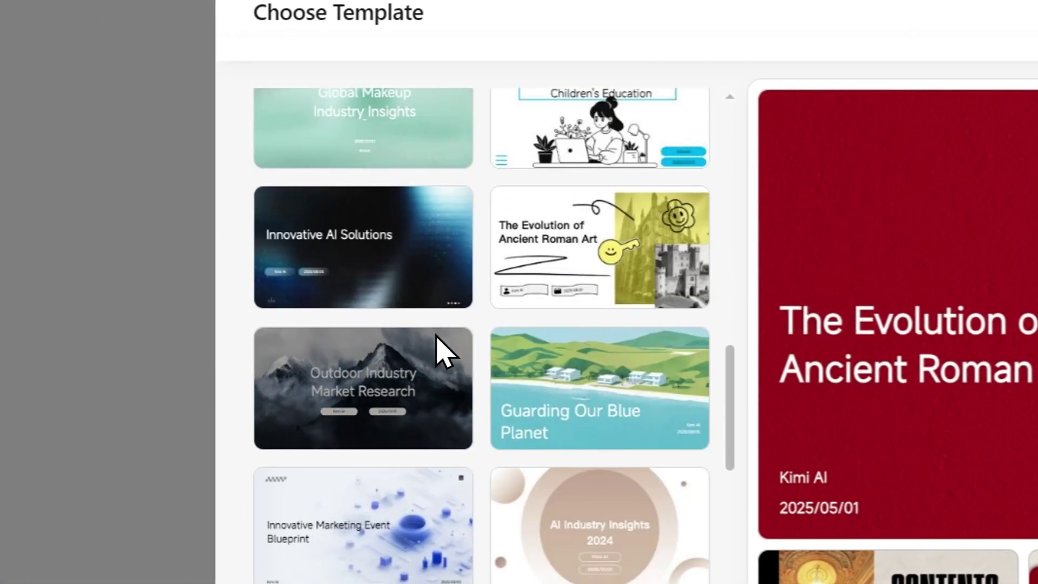
{"action": "left_click", "coordinate": [394, 399]}
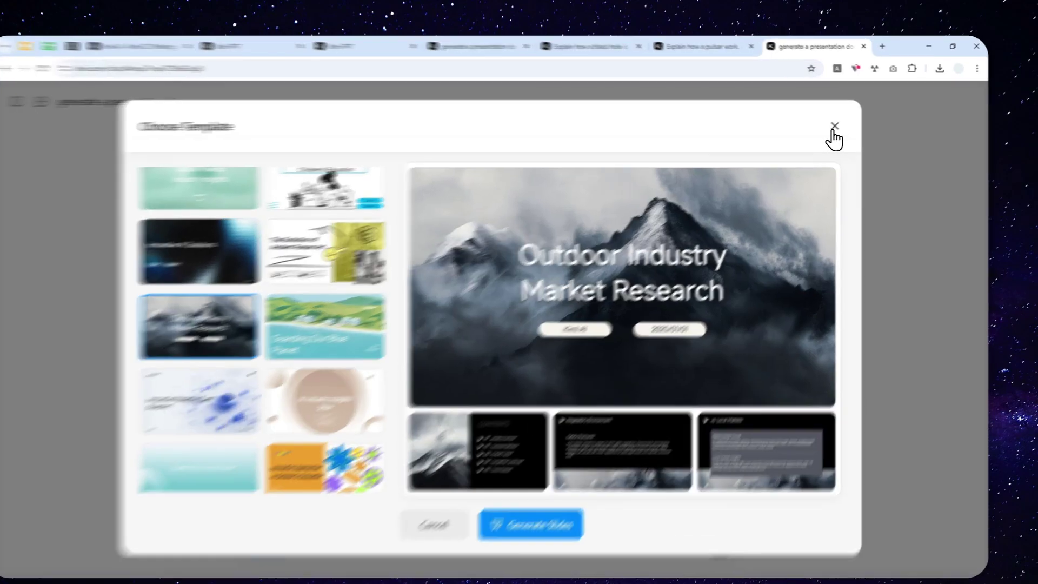
{"action": "left_click", "coordinate": [841, 126]}
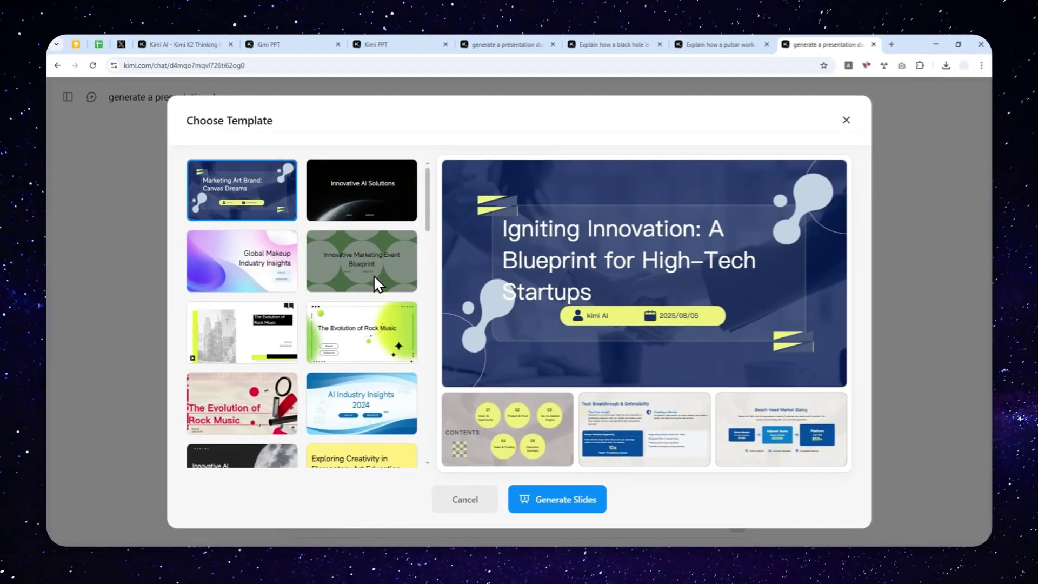
- Preview the Grassland Melodies and Sustainable Innovation in Tech templates below the outline
{"action": "scroll", "coordinate": [258, 331], "scroll_direction": "down", "scroll_amount": 3}
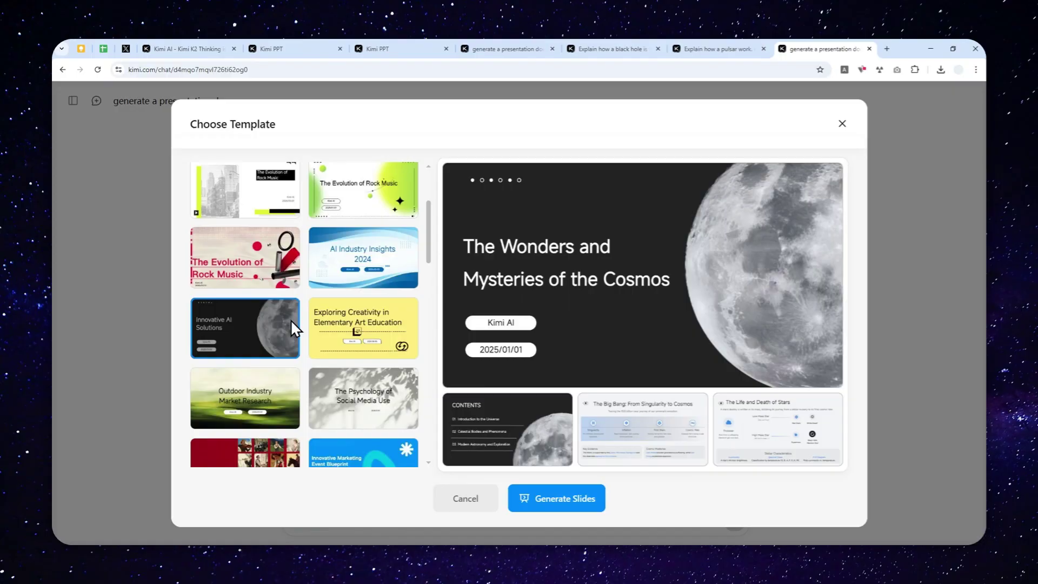
{"action": "scroll", "coordinate": [292, 321], "scroll_direction": "down", "scroll_amount": 3}
{"action": "left_click", "coordinate": [257, 269]}
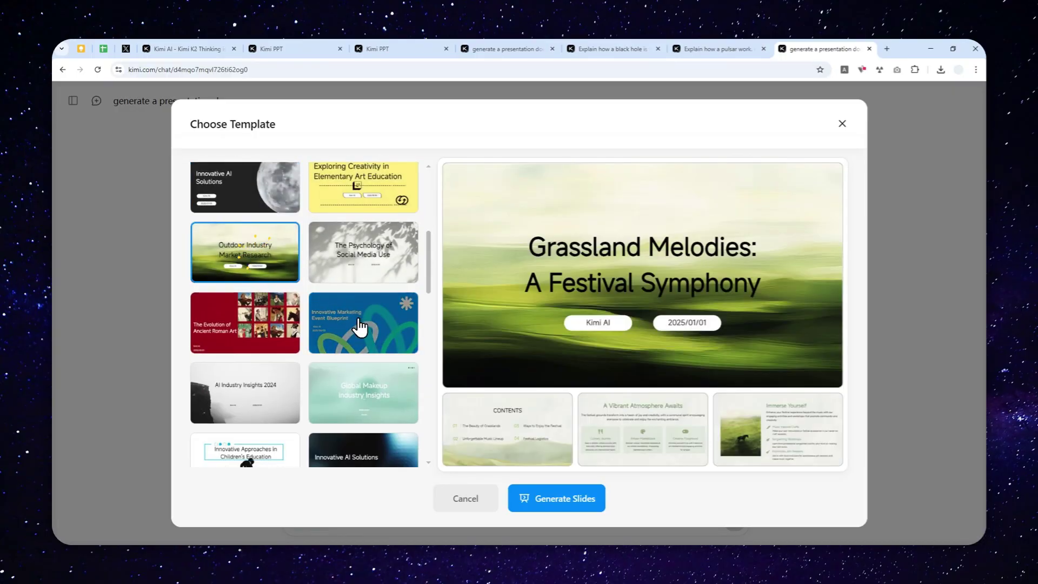
{"action": "left_click", "coordinate": [369, 336]}
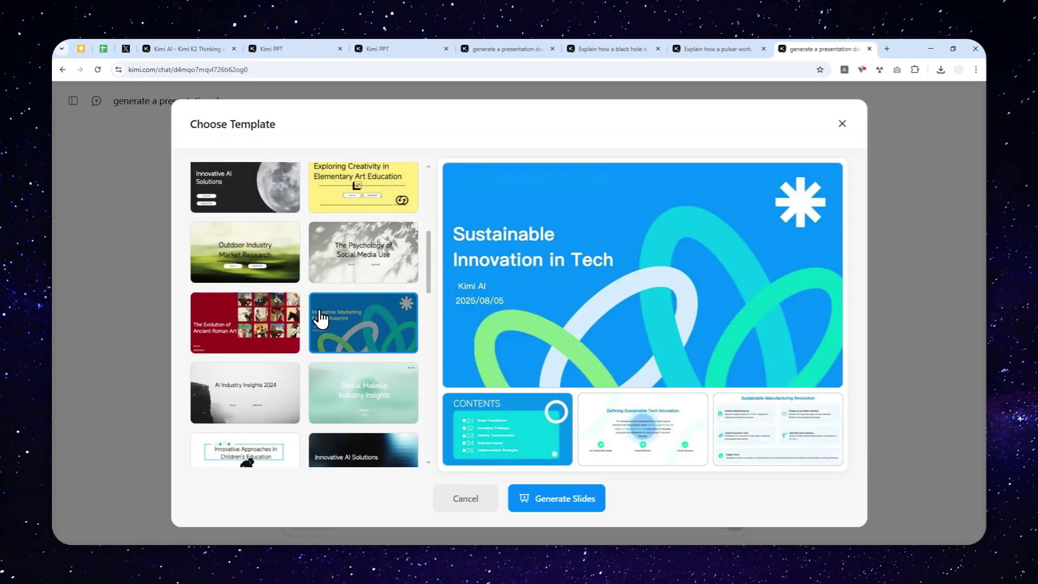
{"action": "scroll", "coordinate": [321, 319], "scroll_direction": "down", "scroll_amount": 3}
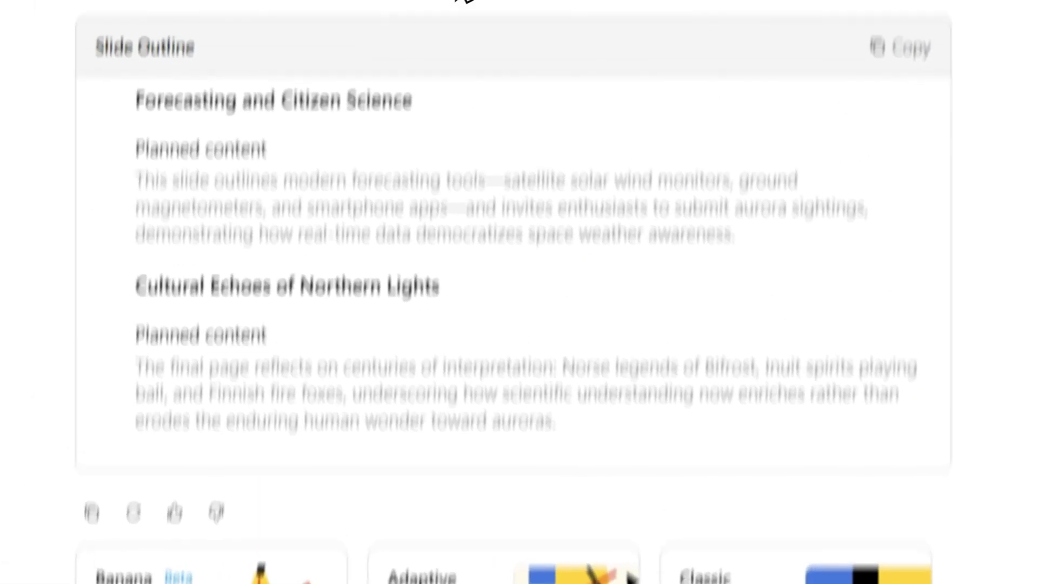
- Inspect the Iron Core Collapse and Nebula to Star slides in the Black Hole and Nebula Genesis decks
{"action": "left_click", "coordinate": [632, 27]}
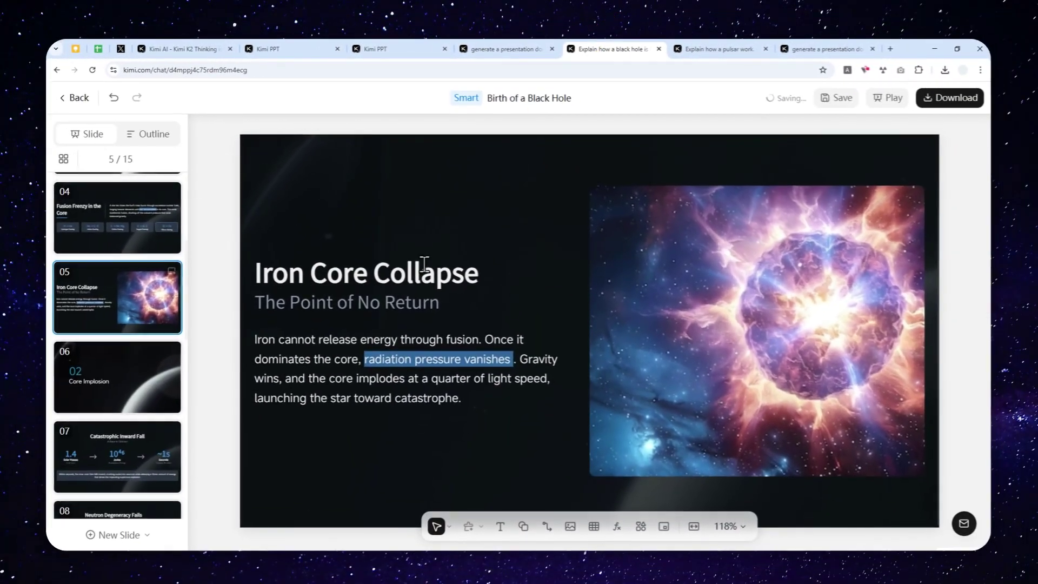
{"action": "left_click", "coordinate": [378, 275]}
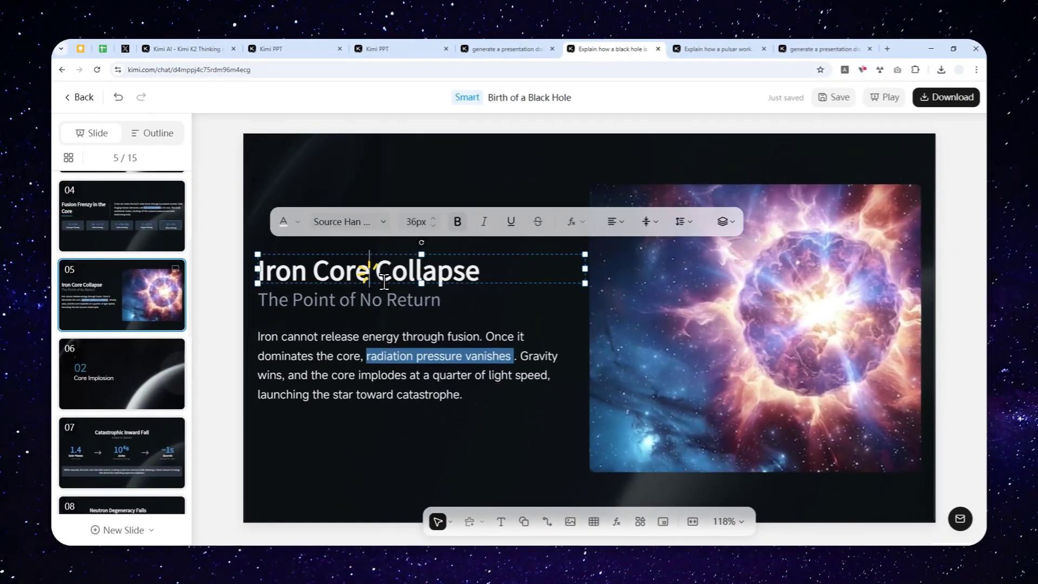
{"action": "left_click", "coordinate": [335, 356]}
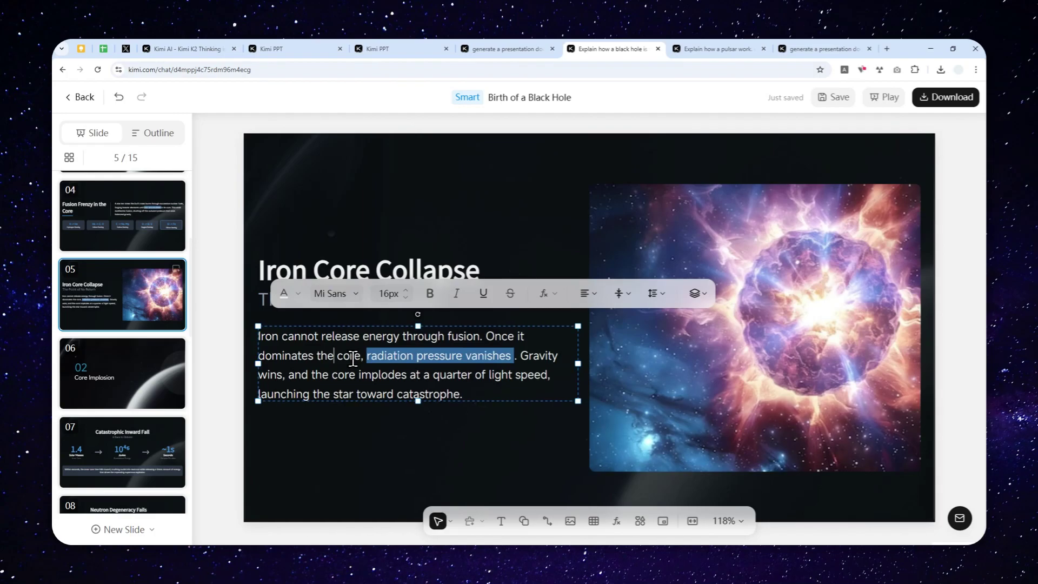
{"action": "left_click", "coordinate": [518, 47]}
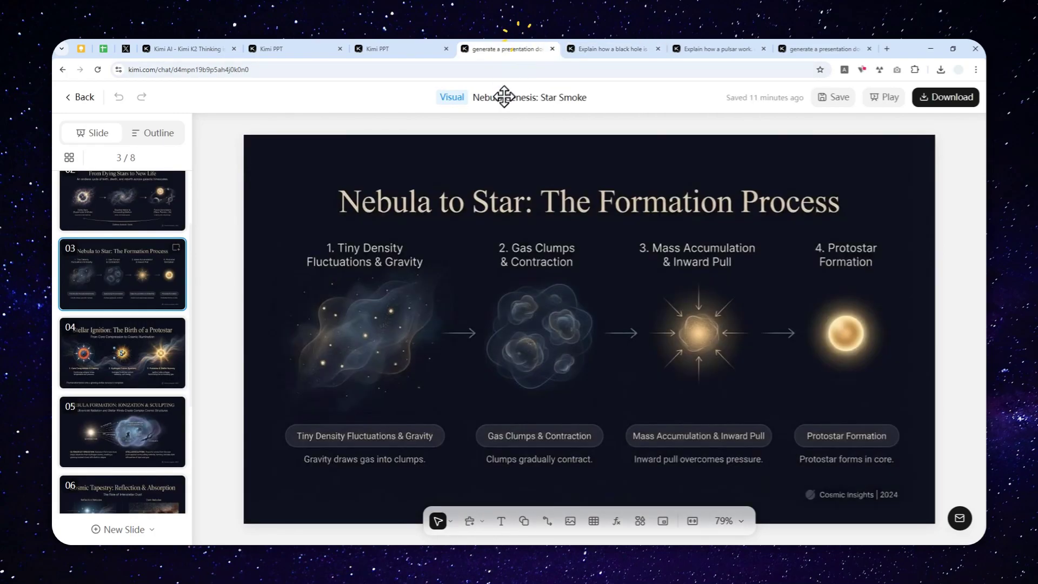
{"action": "left_click", "coordinate": [432, 271]}
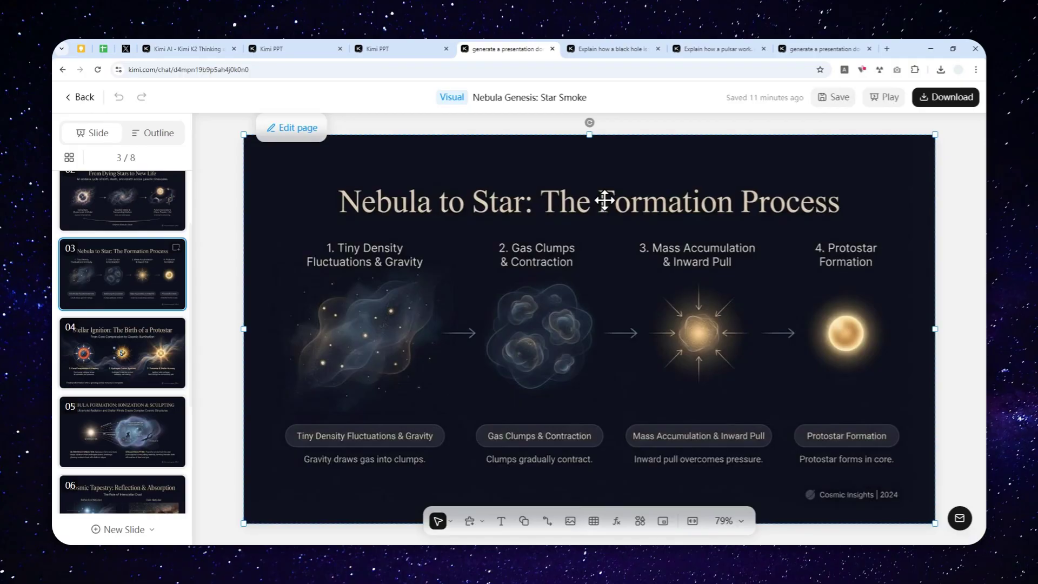
- Glance at the Halloween and Boeing 737 previews and Kimi home, then return to the aurora deck
{"action": "left_click", "coordinate": [389, 48]}
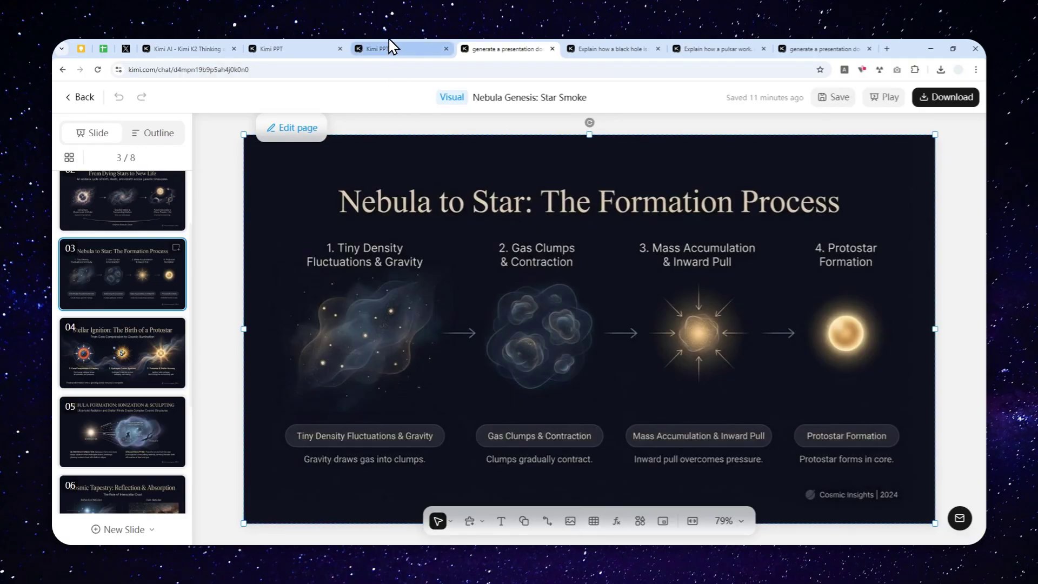
{"action": "left_click", "coordinate": [318, 44]}
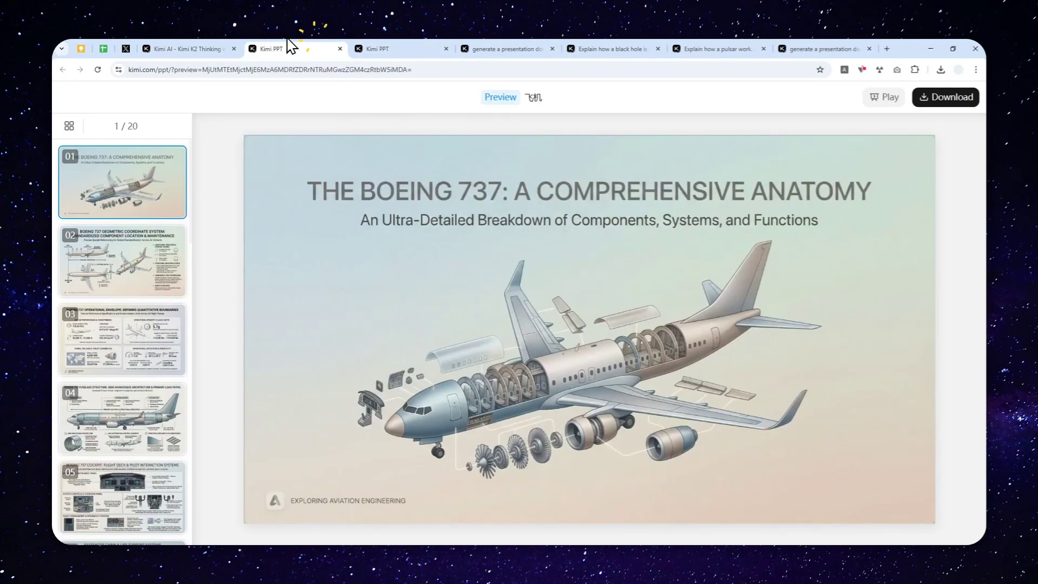
{"action": "left_click", "coordinate": [219, 44]}
{"action": "left_click", "coordinate": [815, 46]}
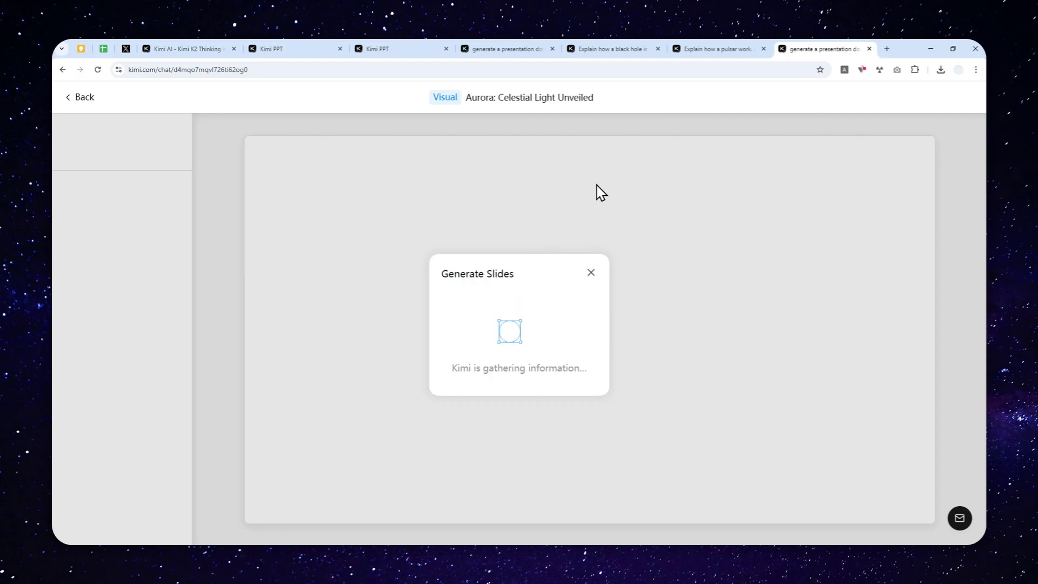
- Check the Black Hole deck, then return to the aurora tab as its six slides finish generating
{"action": "left_click", "coordinate": [616, 48]}
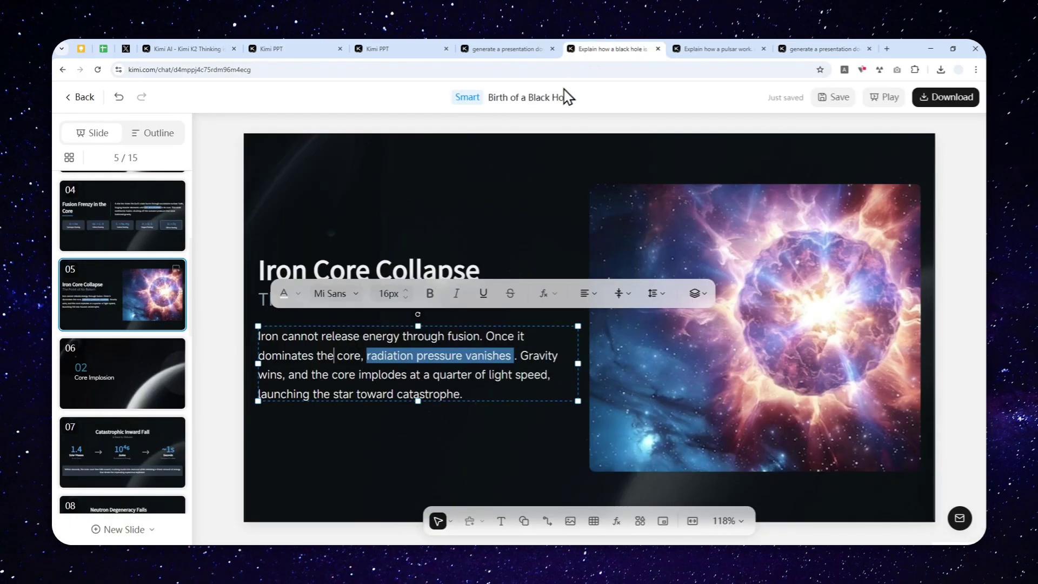
{"action": "left_click", "coordinate": [806, 46]}
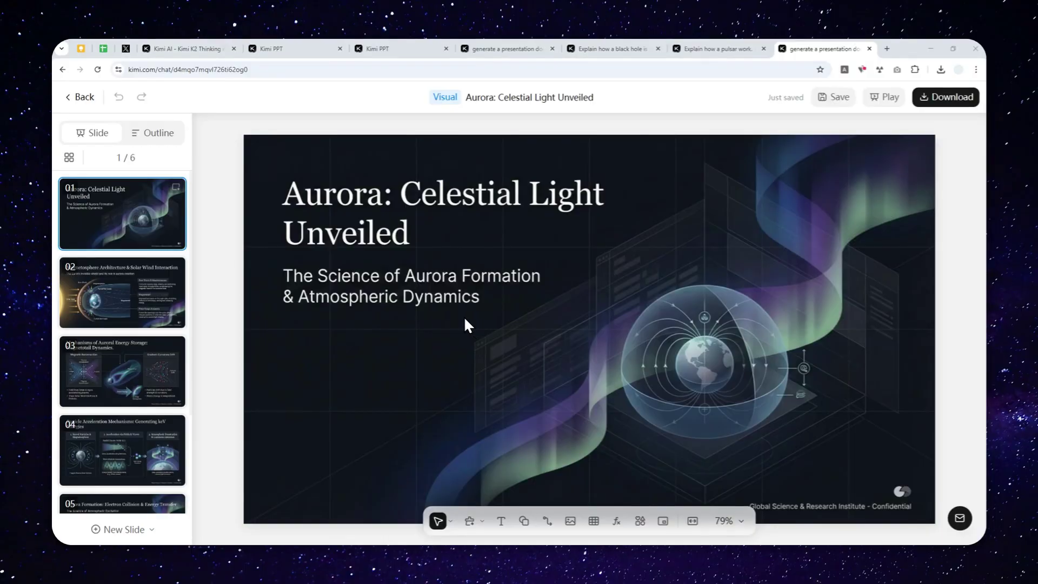
- Review the magnetosphere, aurora formation, emissions and particle acceleration slides, then save the deck
{"action": "left_click", "coordinate": [127, 297]}
{"action": "scroll", "coordinate": [122, 297], "scroll_direction": "down", "scroll_amount": 3}
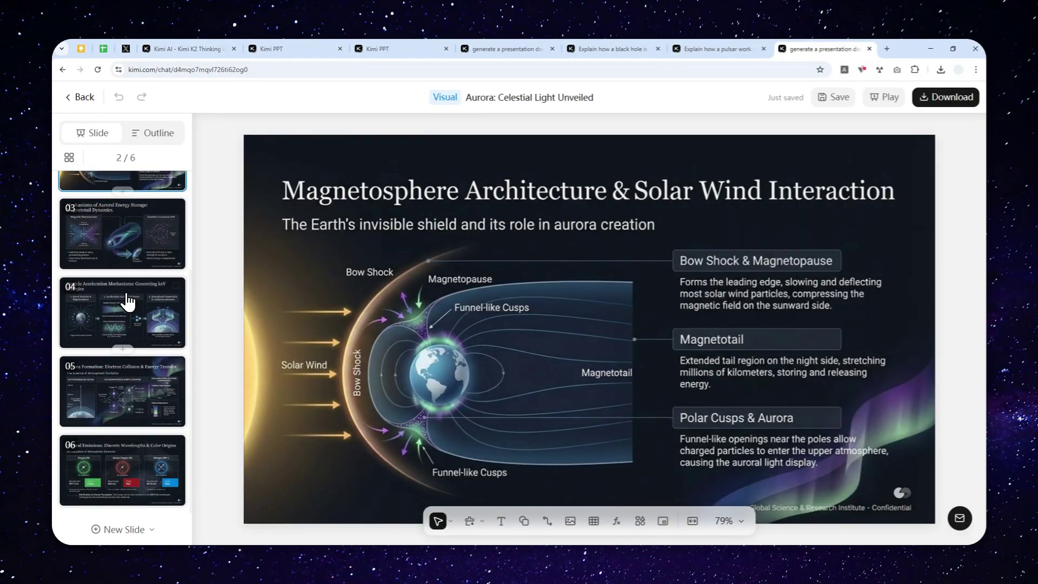
{"action": "left_click", "coordinate": [124, 392]}
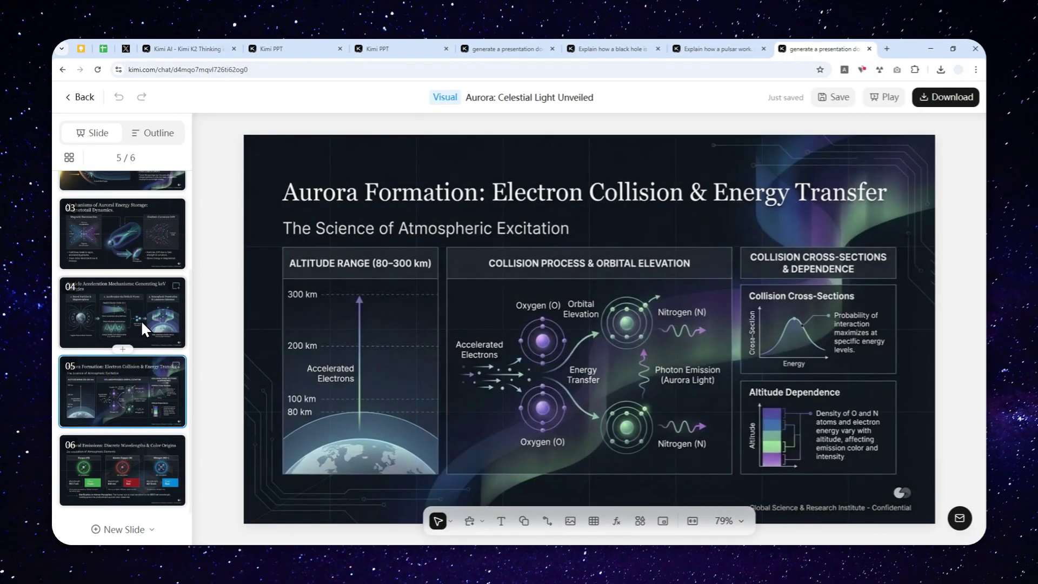
{"action": "left_click", "coordinate": [116, 473]}
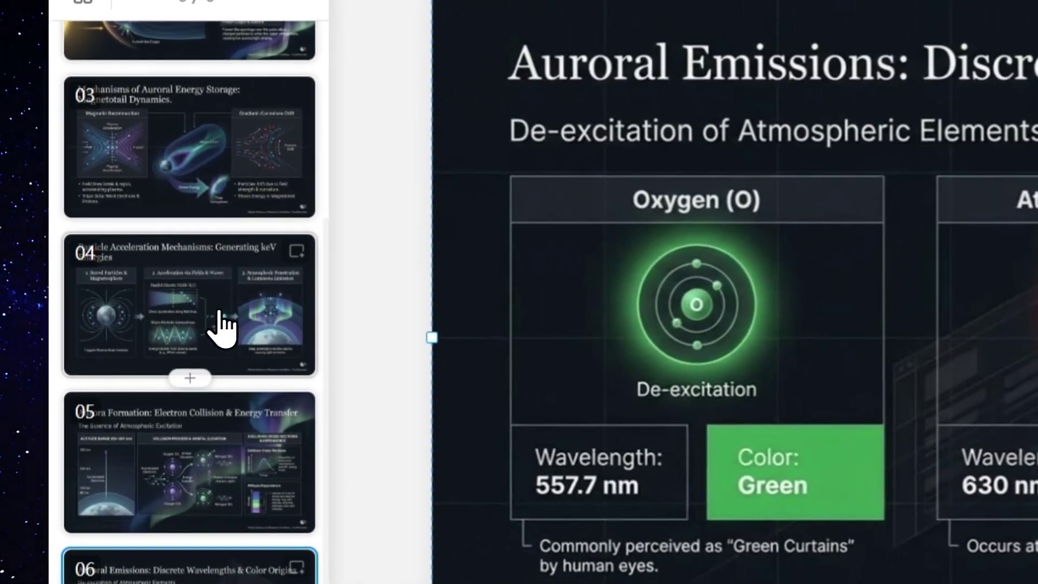
{"action": "left_click", "coordinate": [191, 338]}
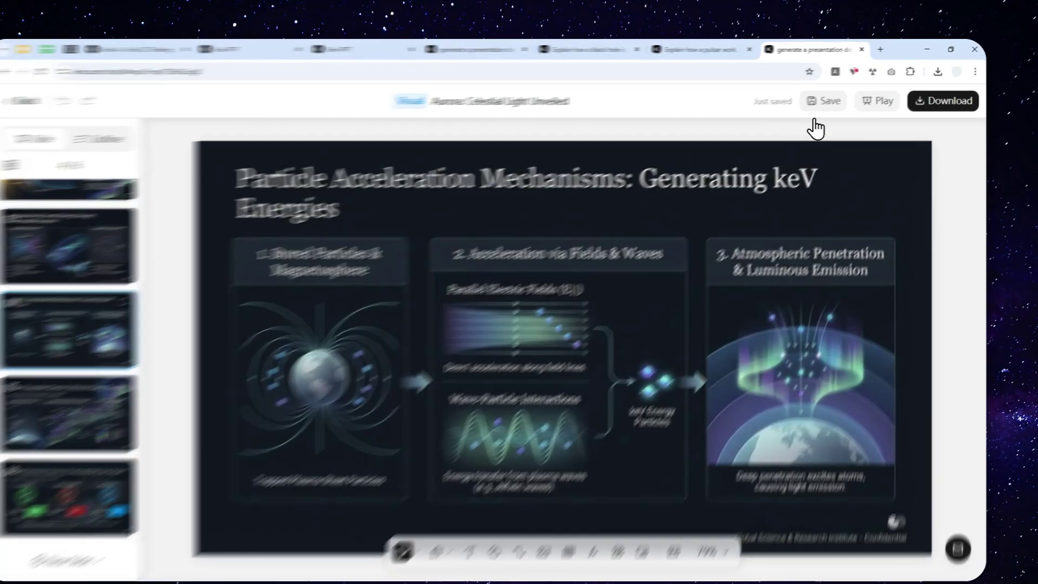
{"action": "left_click", "coordinate": [835, 98]}
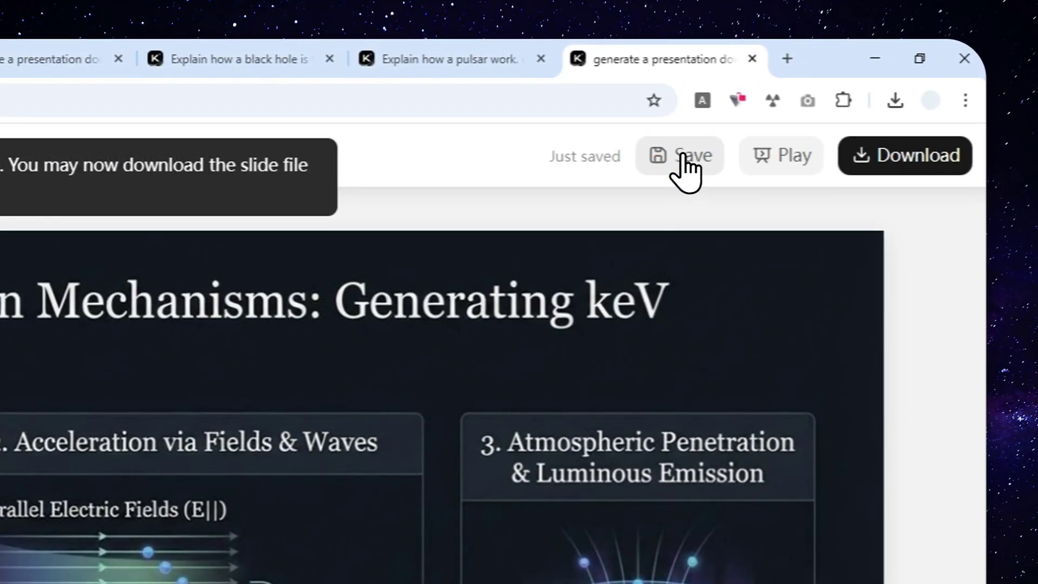
- Download the Aurora deck as PPT with Font Embedding set to Don't Embed
{"action": "left_click", "coordinate": [881, 162]}
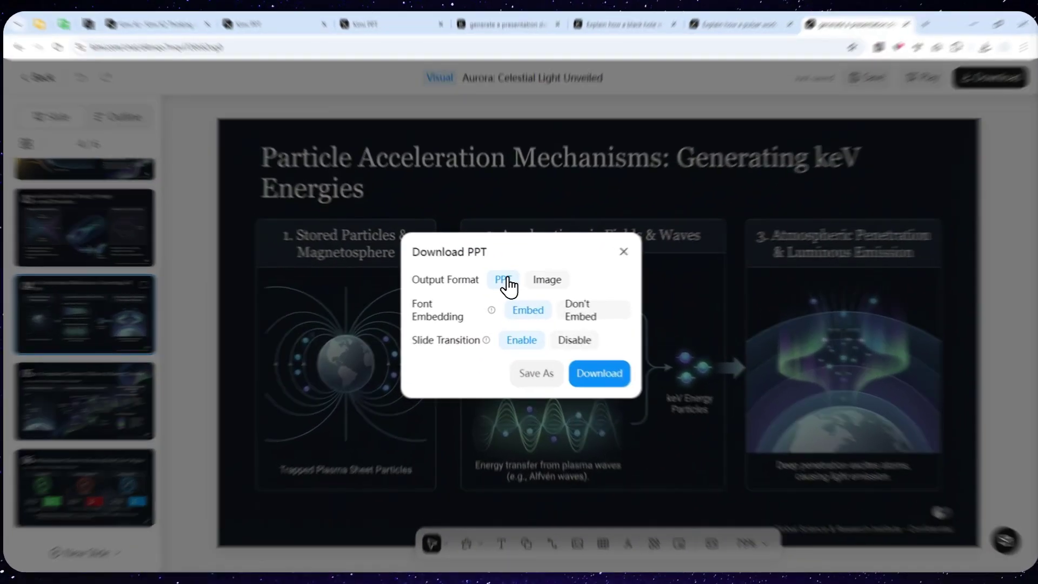
{"action": "left_click", "coordinate": [501, 281]}
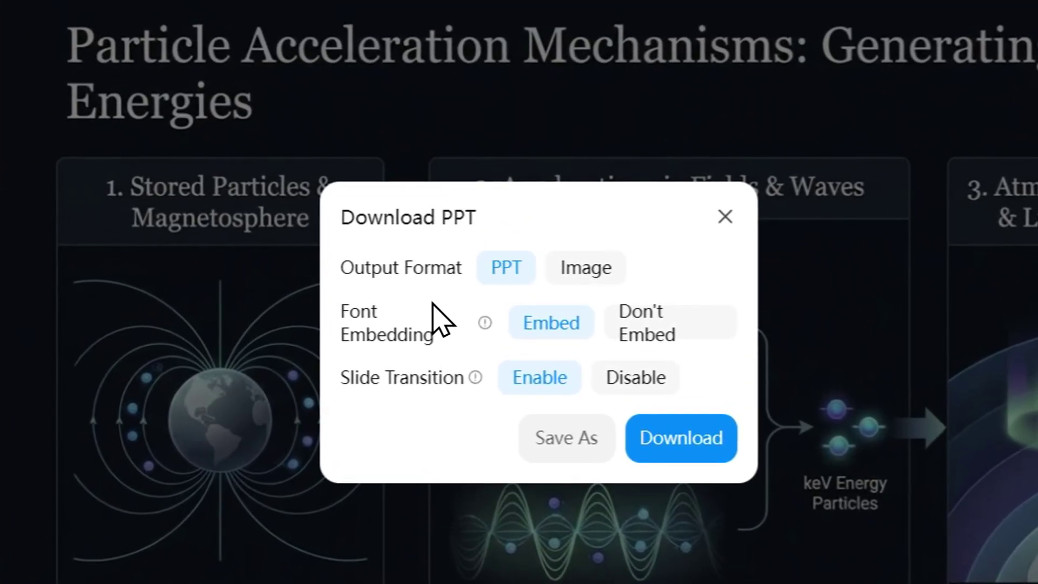
{"action": "left_click", "coordinate": [636, 323]}
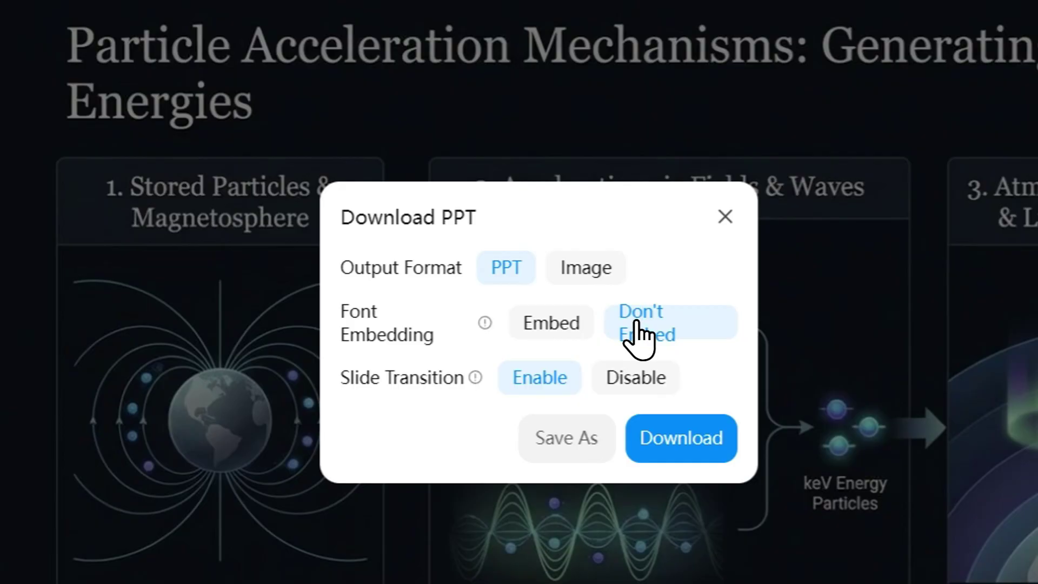
{"action": "left_click", "coordinate": [561, 325]}
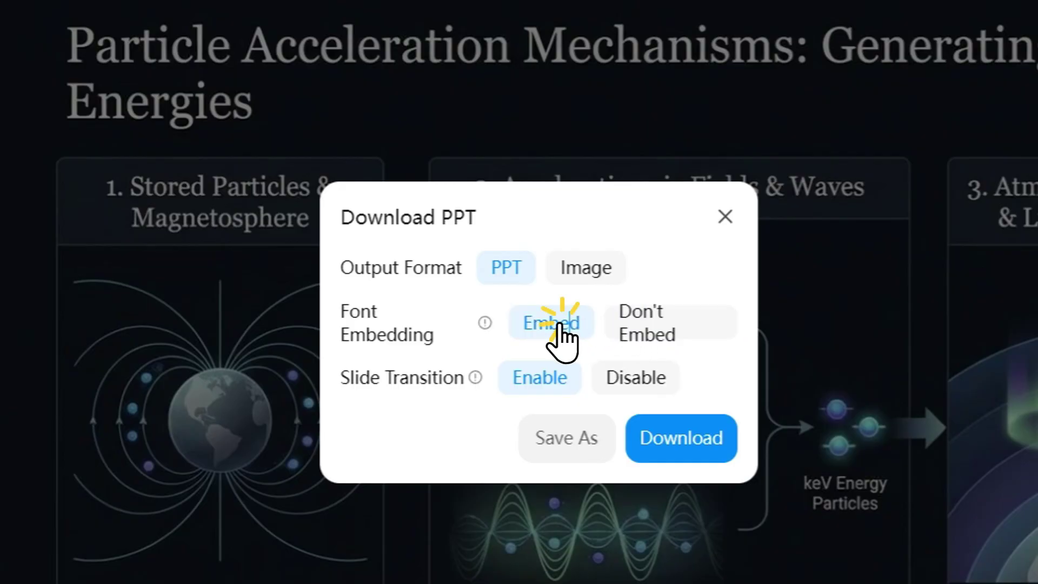
{"action": "left_click", "coordinate": [636, 325]}
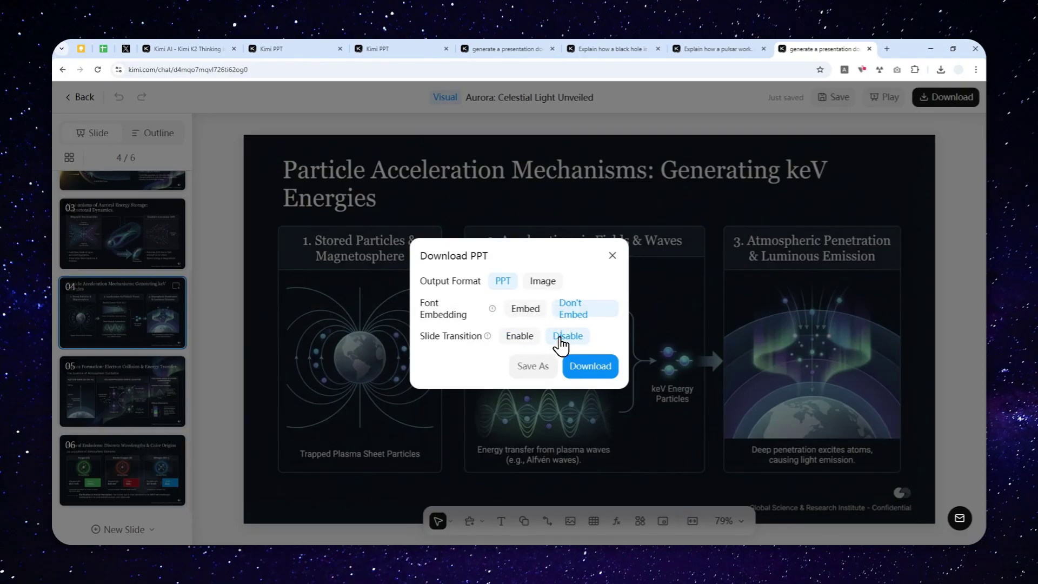
{"action": "left_click", "coordinate": [585, 361]}
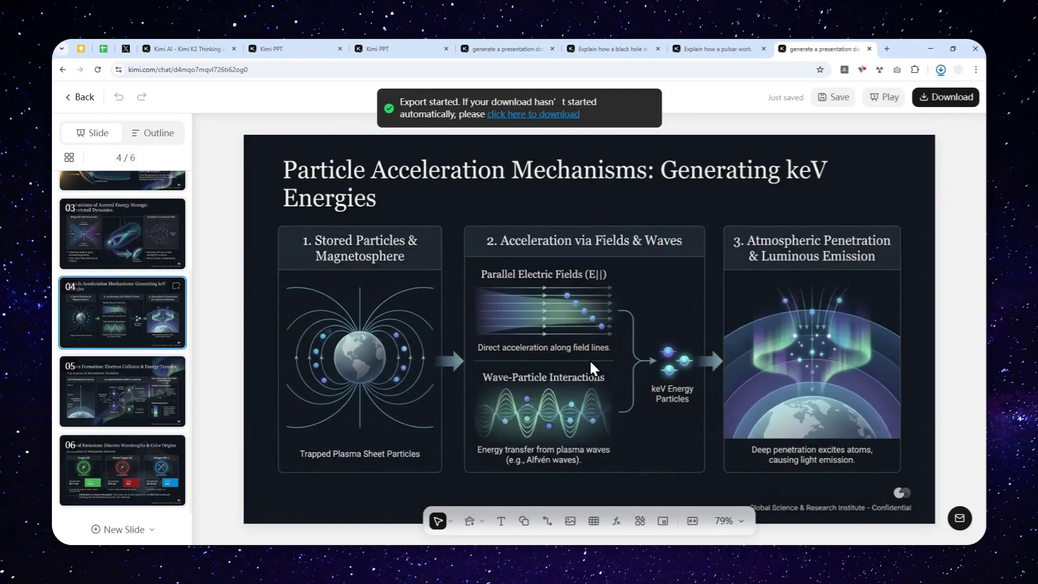
- Open the downloaded Aurora PPTX in PowerPoint, check its six slides, then minimise the window
{"action": "left_click", "coordinate": [849, 103]}
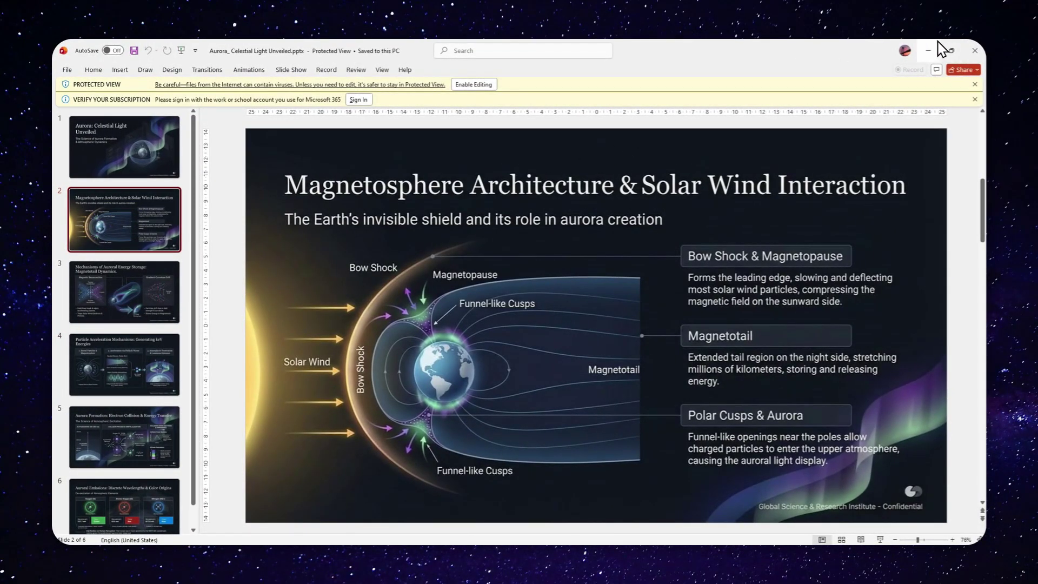
{"action": "left_click", "coordinate": [927, 50]}
- Minimise the Nebula Genesis PowerPoint window and flip through Boeing, Halloween, Nebula and Black Hole decks to Pulsar Engine
{"action": "left_click", "coordinate": [928, 50]}
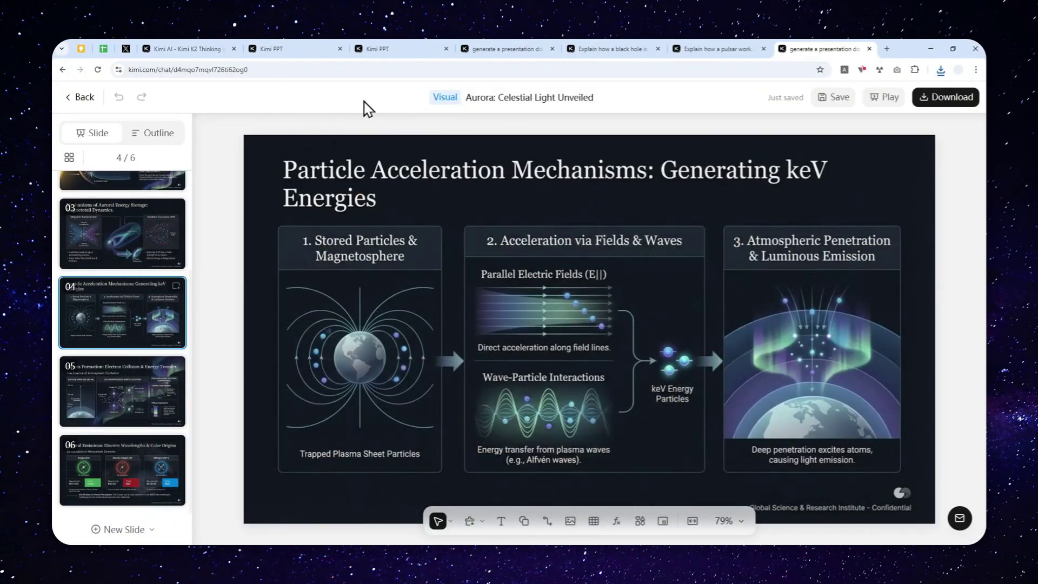
{"action": "left_click", "coordinate": [284, 48]}
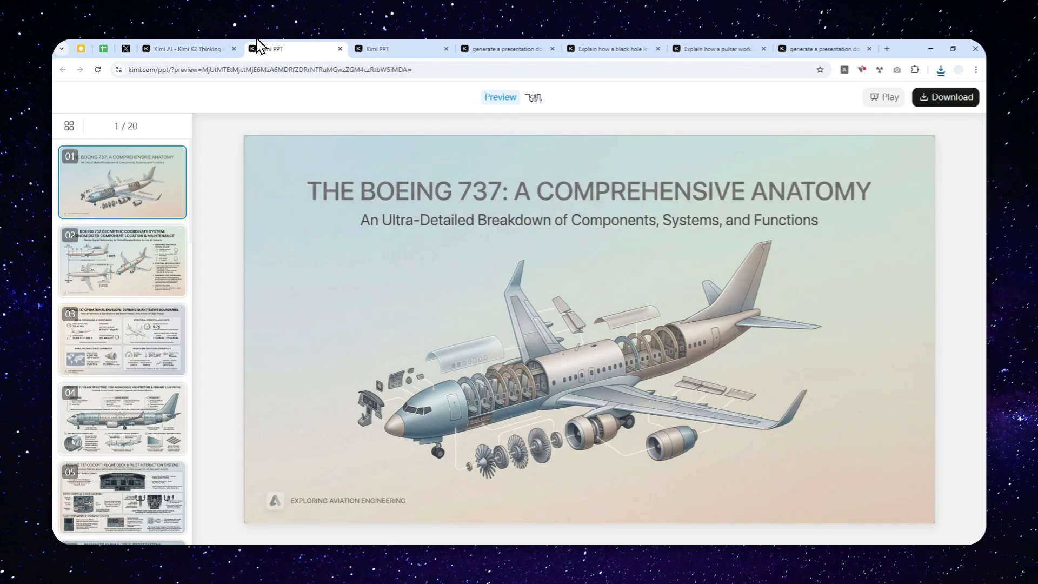
{"action": "left_click", "coordinate": [404, 48]}
{"action": "left_click", "coordinate": [510, 48]}
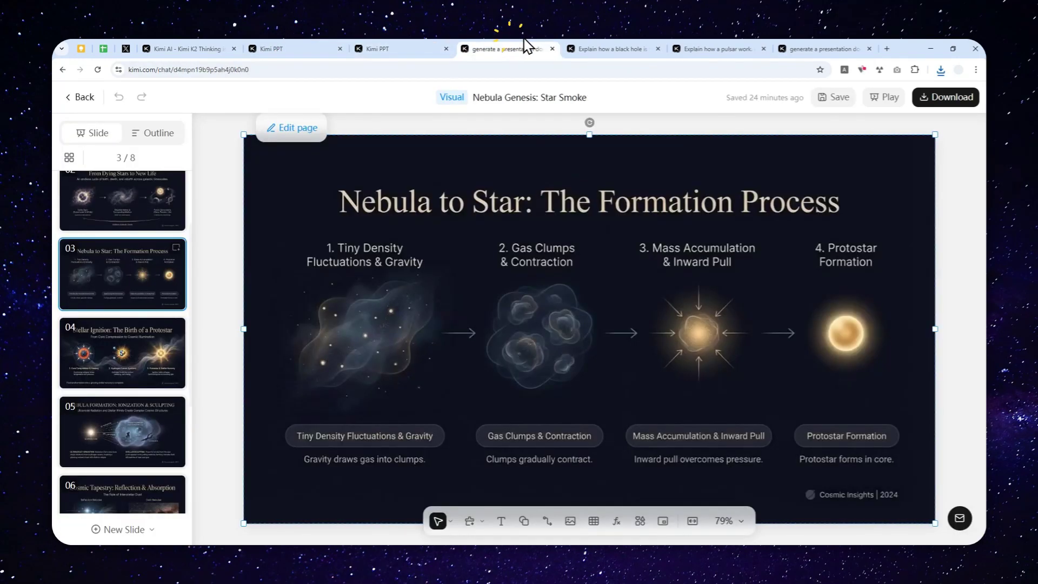
{"action": "left_click", "coordinate": [603, 47]}
{"action": "left_click", "coordinate": [710, 47]}
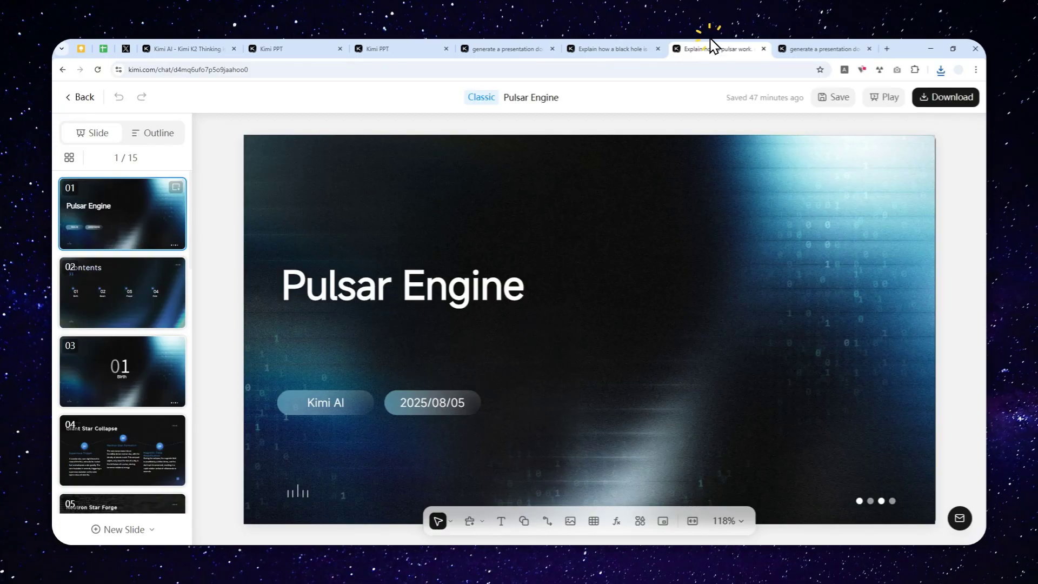